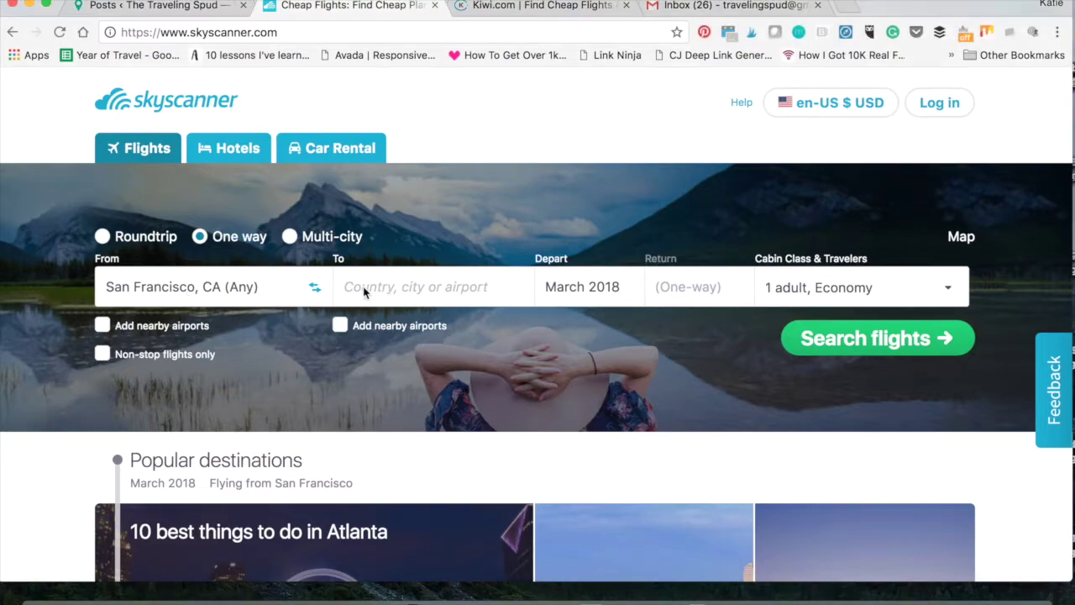
# Search one-way flights from San Francisco to Everywhere, departing in the cheapest month.
pyautogui.click(393, 289)
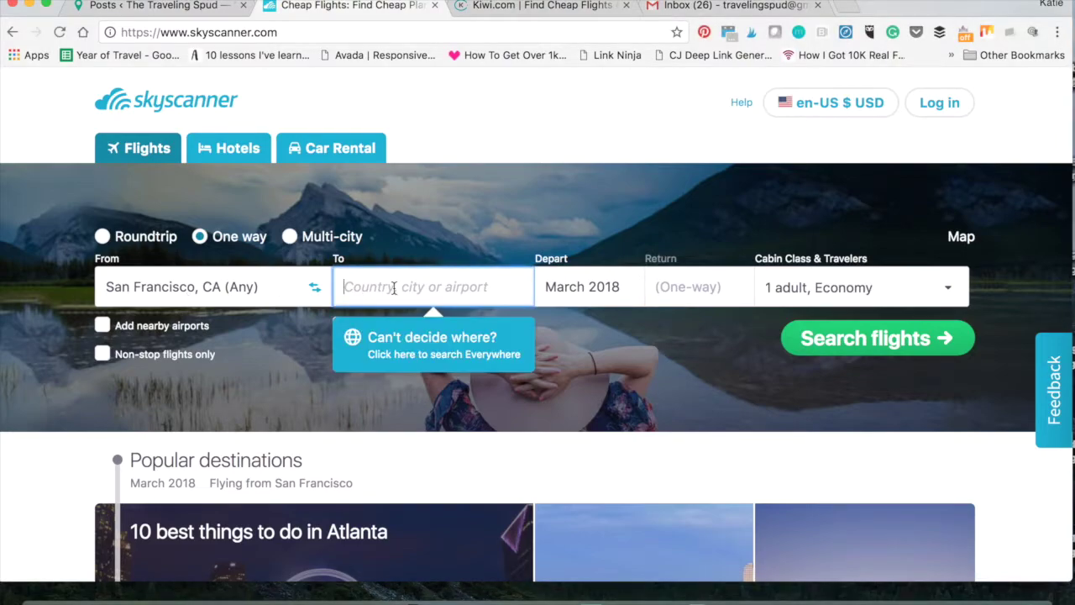
pyautogui.click(426, 356)
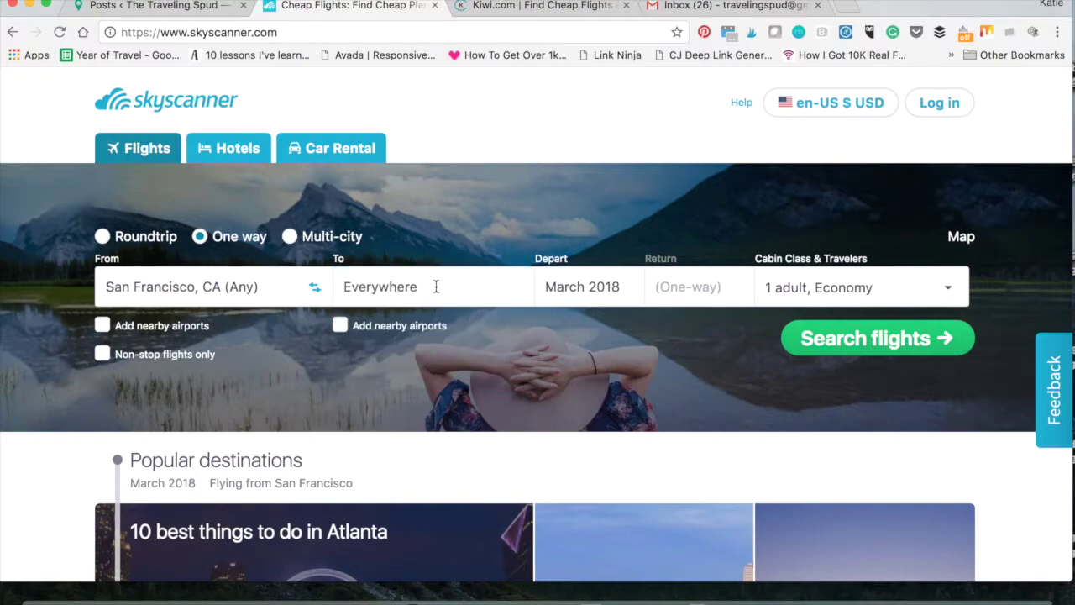
pyautogui.click(600, 290)
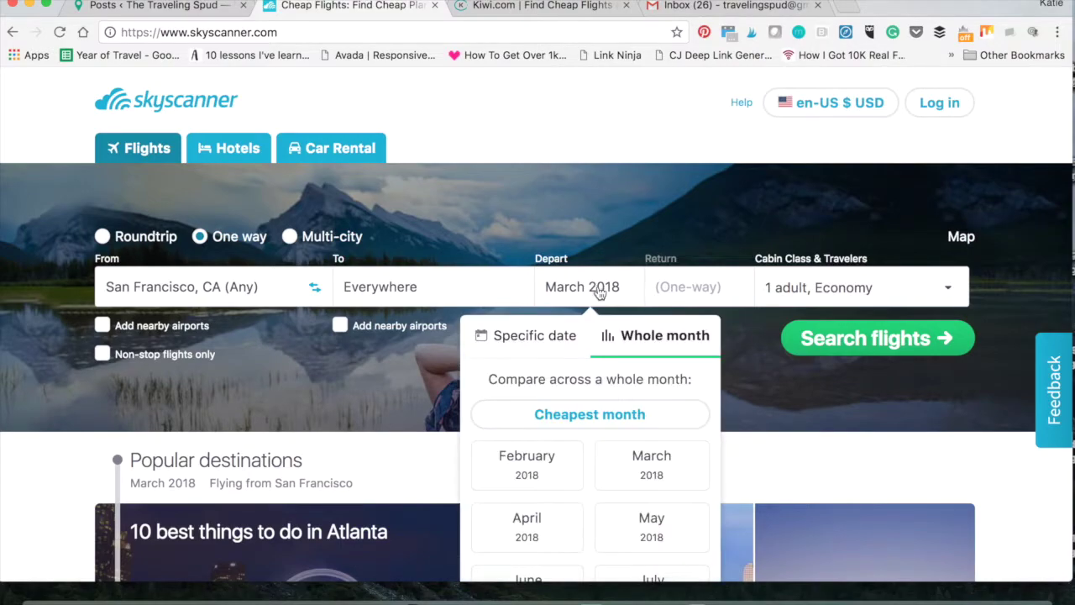
pyautogui.scroll(-3, 592, 310)
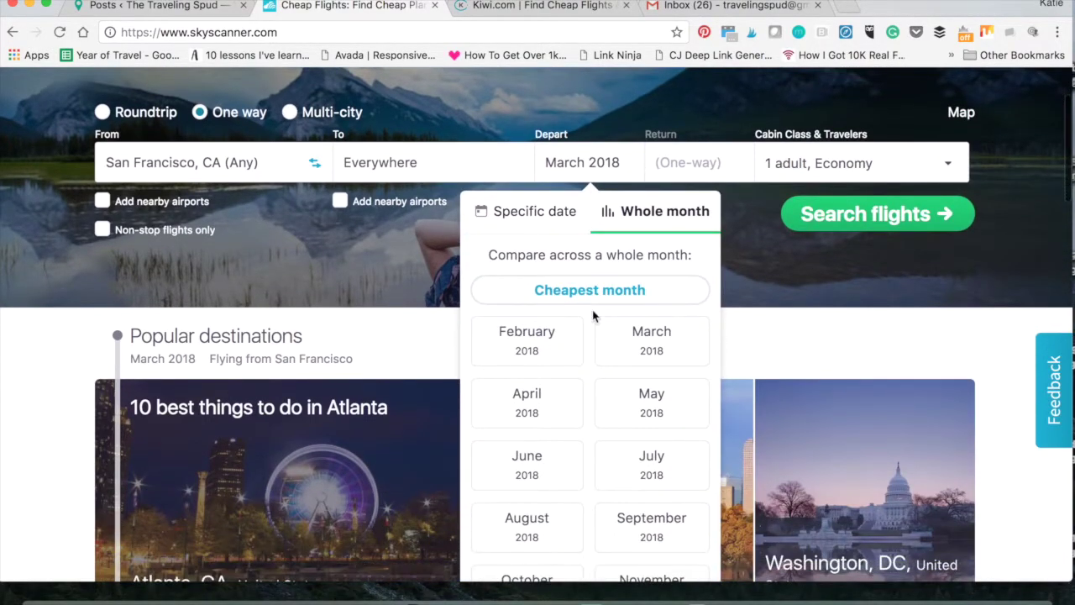
pyautogui.scroll(-2, 592, 315)
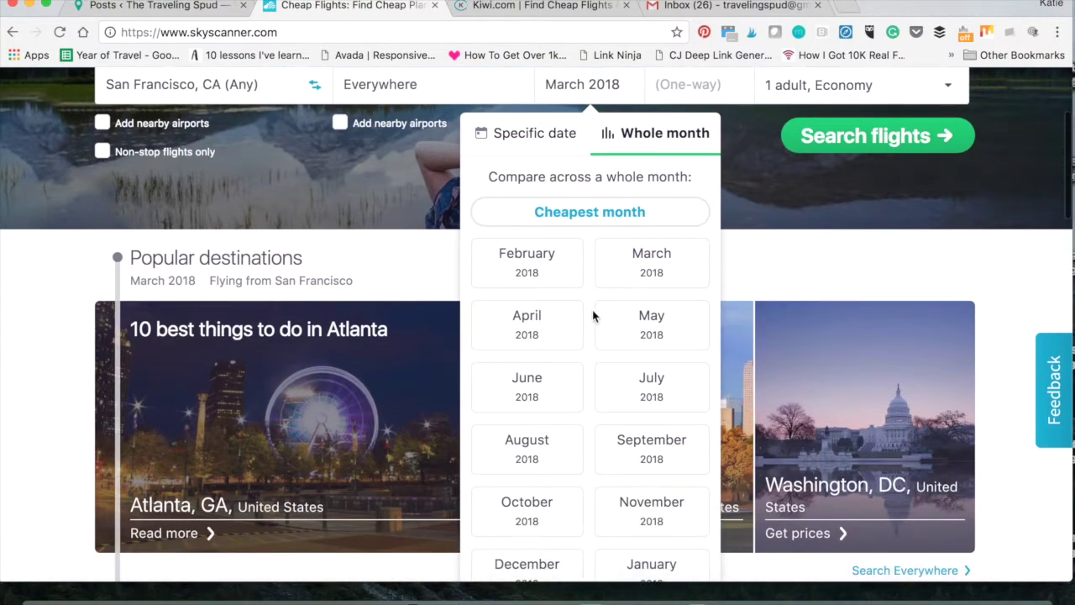
pyautogui.click(588, 212)
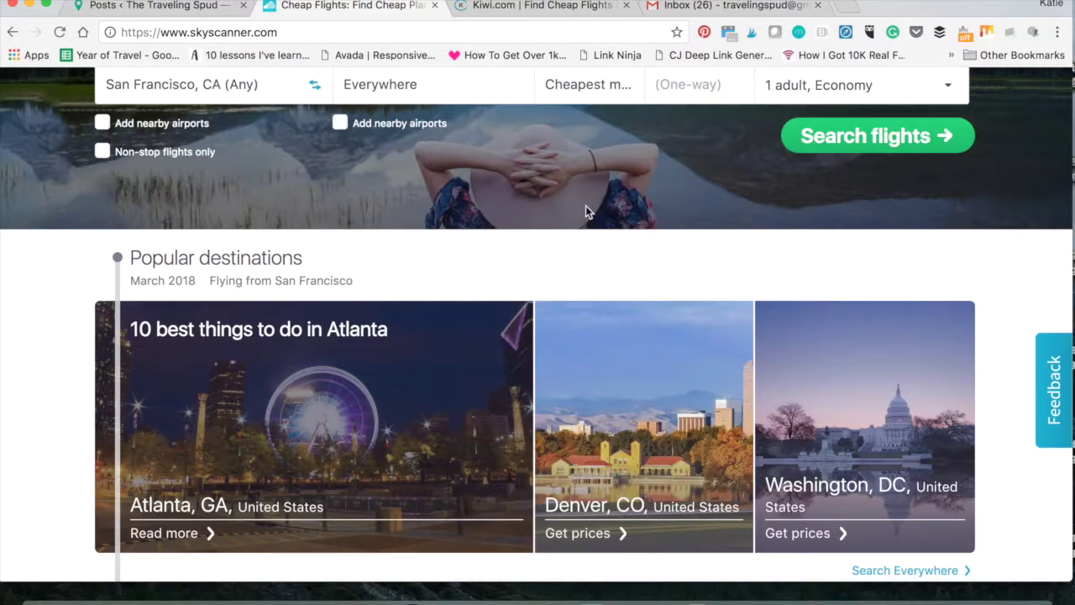
pyautogui.scroll(3, 702, 208)
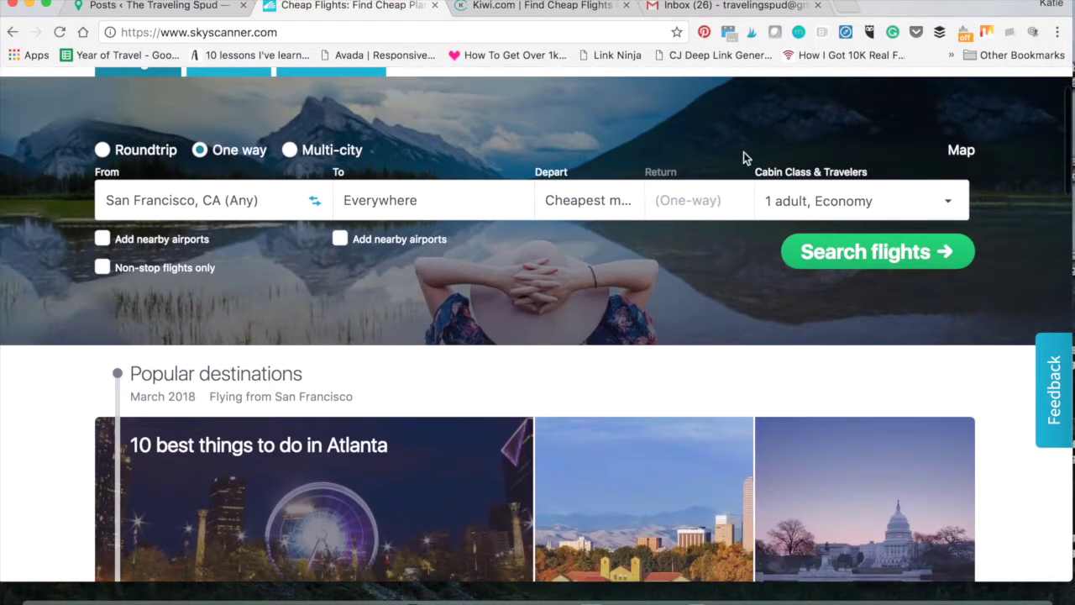
pyautogui.click(893, 256)
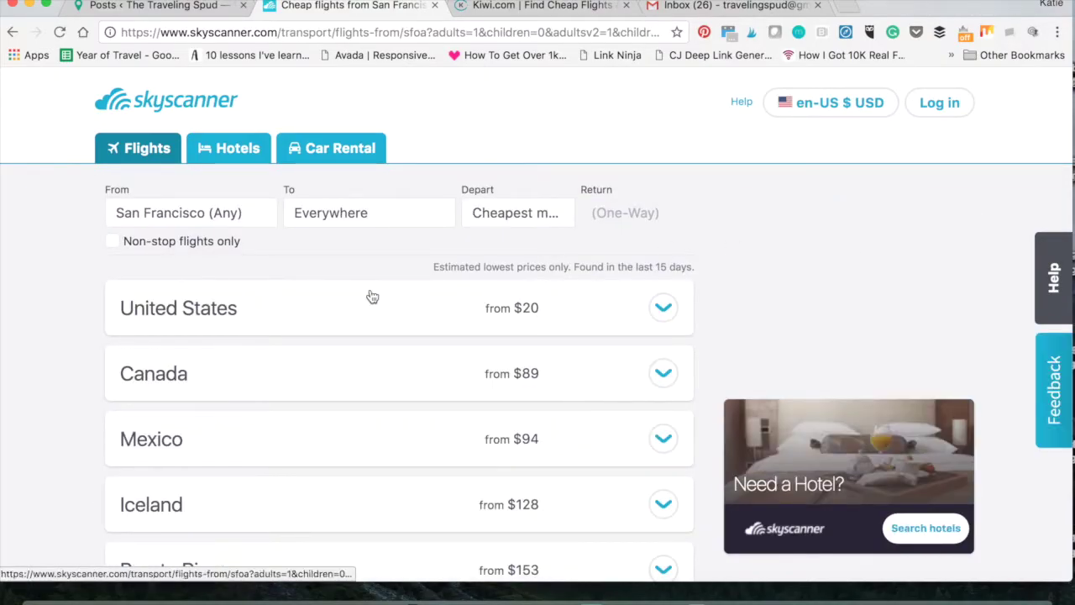
# Expand the United States results to view fares by city, and collapse the list again.
pyautogui.click(663, 311)
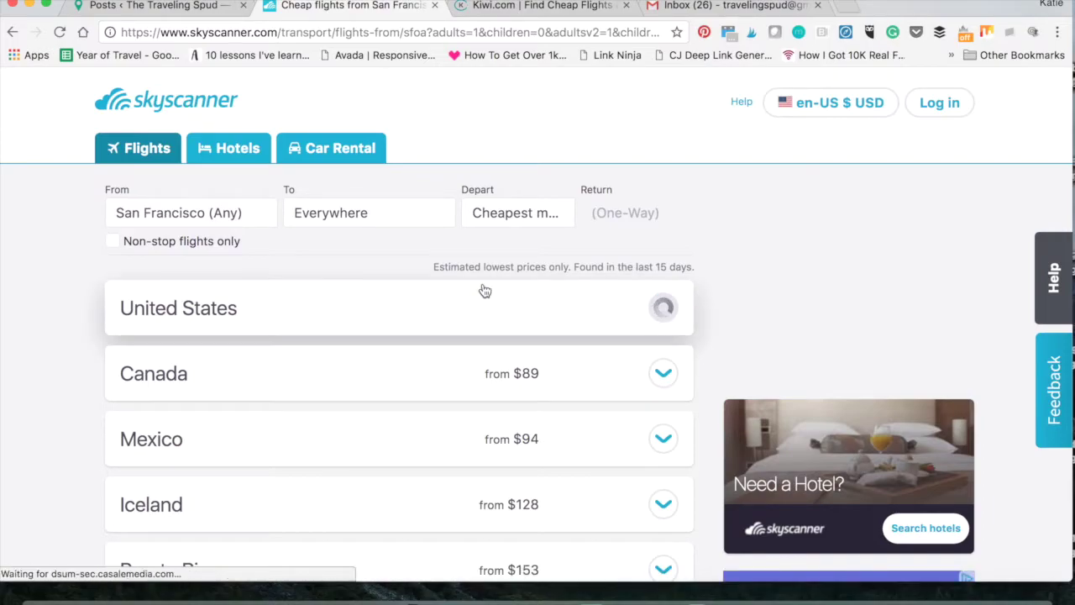
pyautogui.scroll(-3, 421, 298)
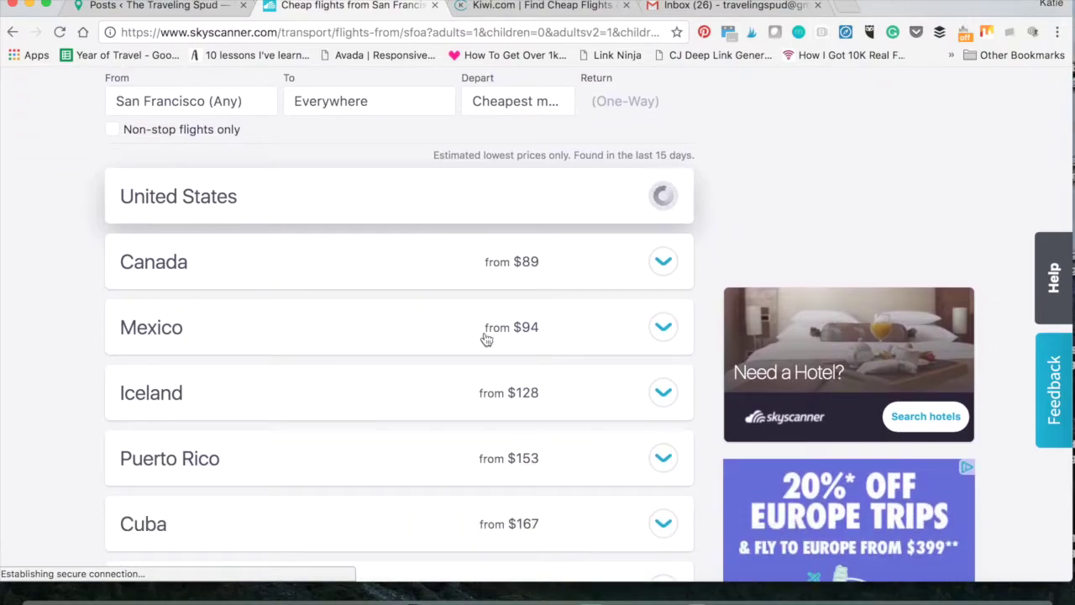
pyautogui.scroll(-2, 482, 340)
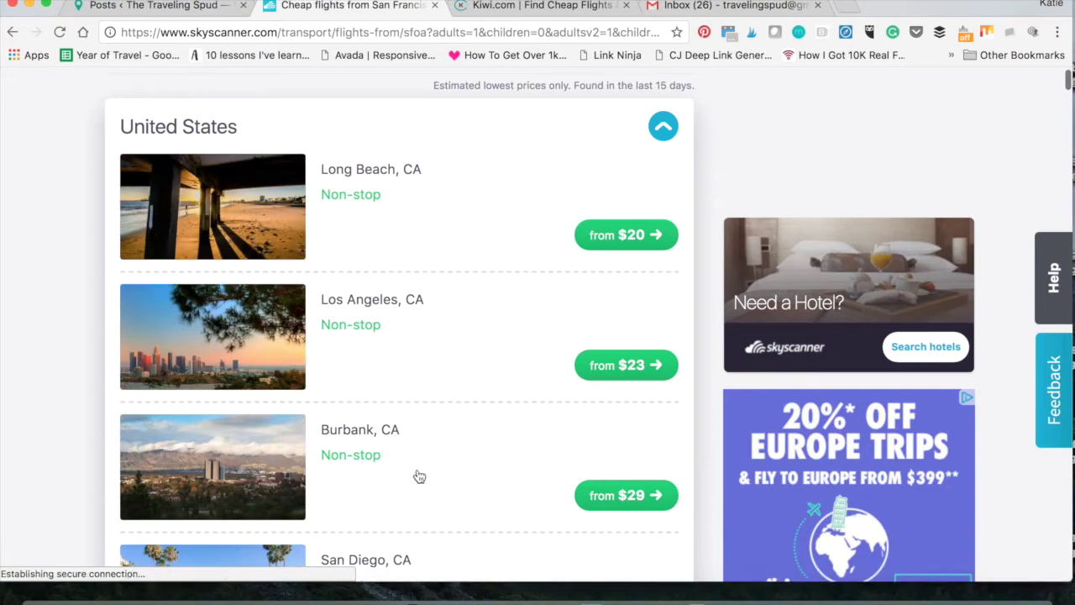
pyautogui.click(665, 131)
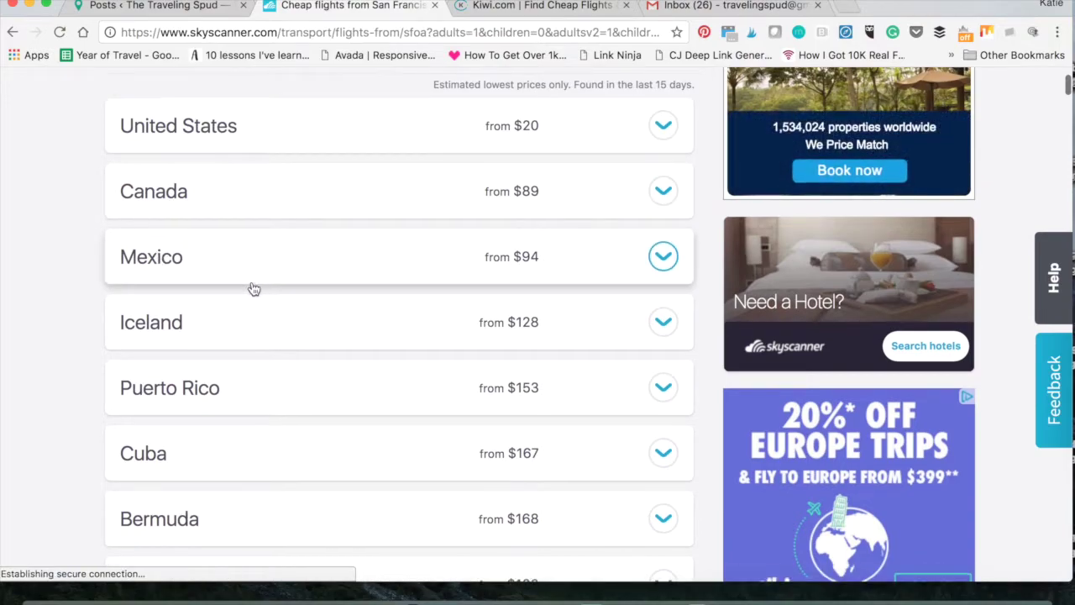
# Expand Iceland in the country results and open the non-stop Reykjavik fare.
pyautogui.scroll(-1, 252, 288)
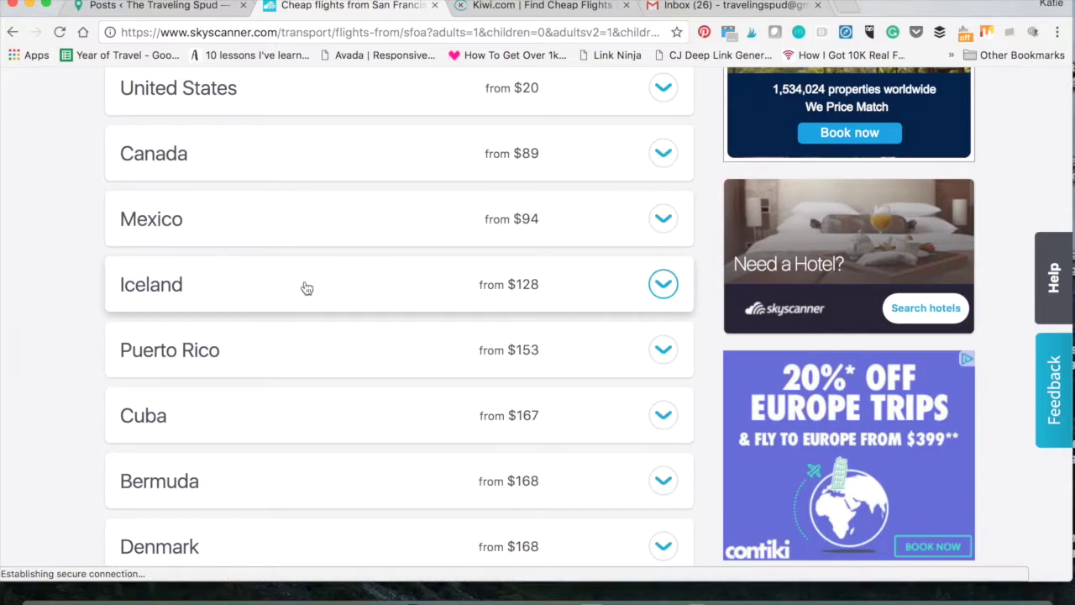
pyautogui.scroll(-1, 280, 355)
pyautogui.scroll(-3, 282, 356)
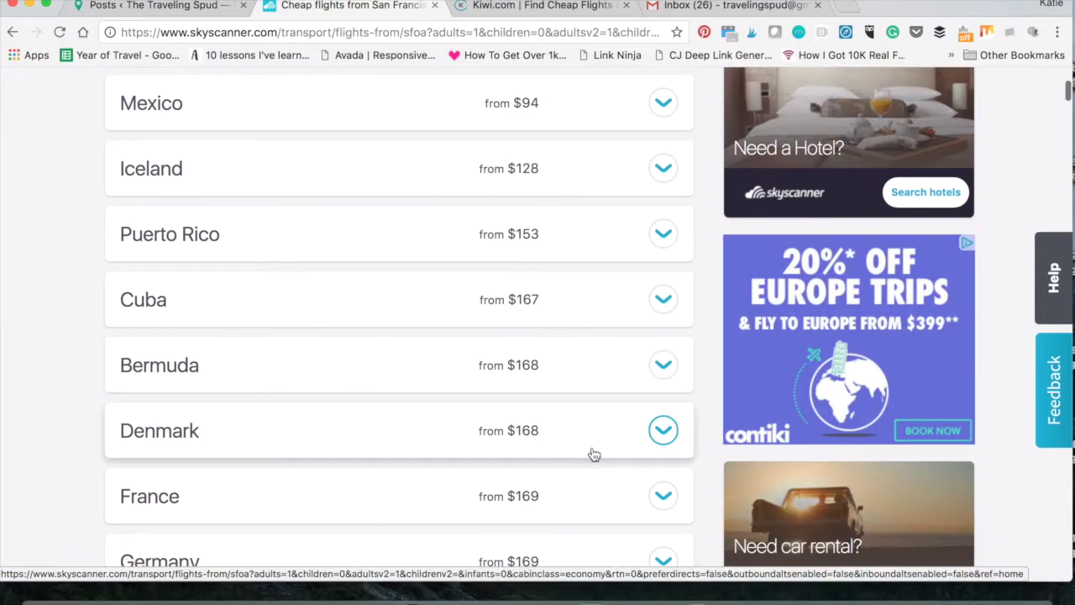
pyautogui.scroll(1, 663, 210)
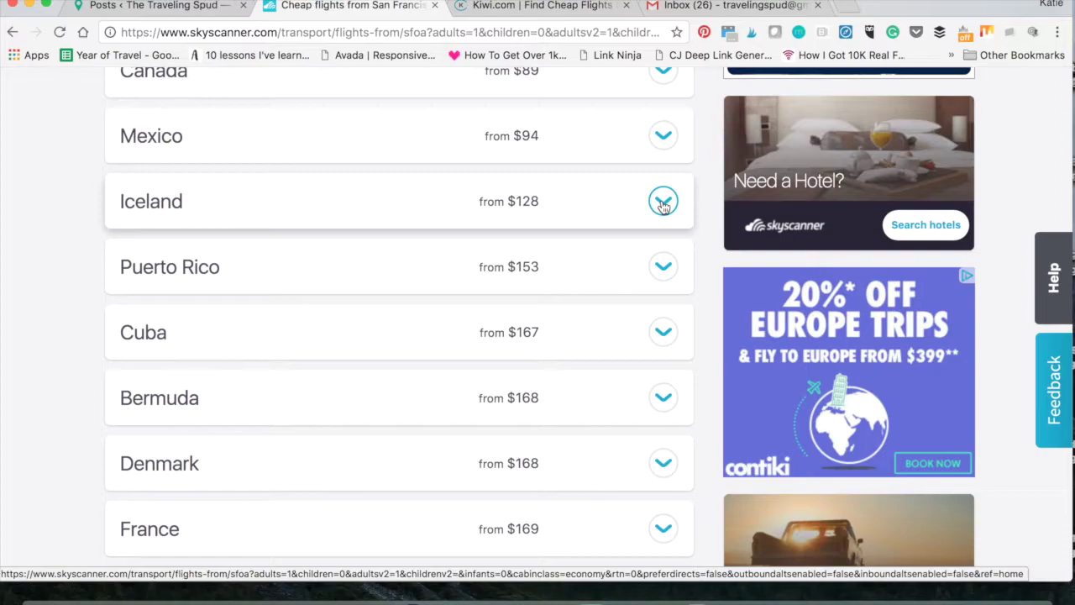
pyautogui.click(664, 202)
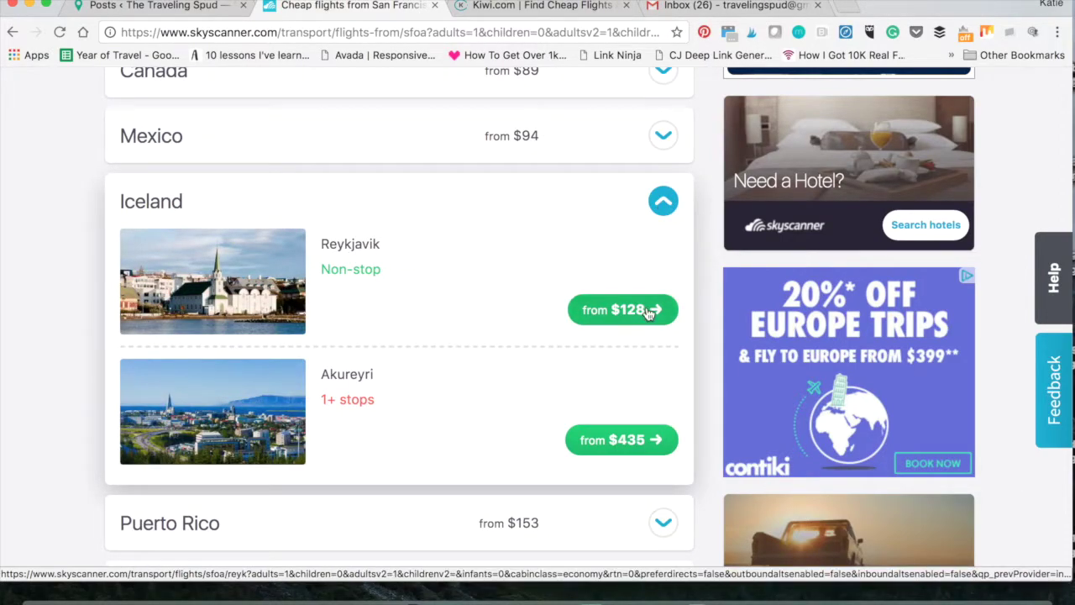
pyautogui.click(622, 311)
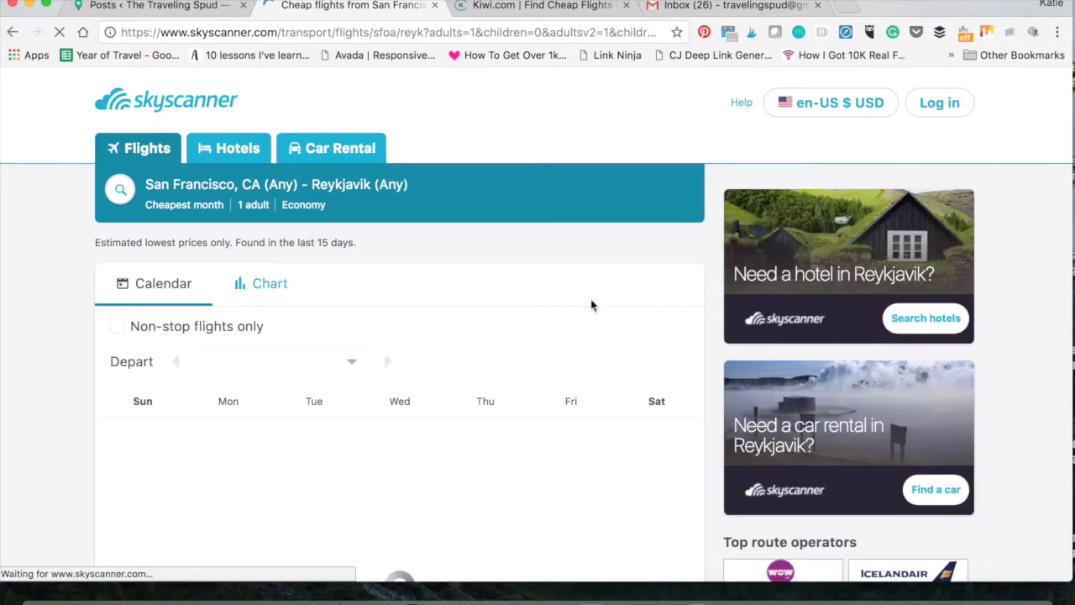
# Examine the daily fares from San Francisco to Reykjavik in the October 2018 calendar.
pyautogui.scroll(-1, 591, 306)
pyautogui.scroll(-3, 591, 305)
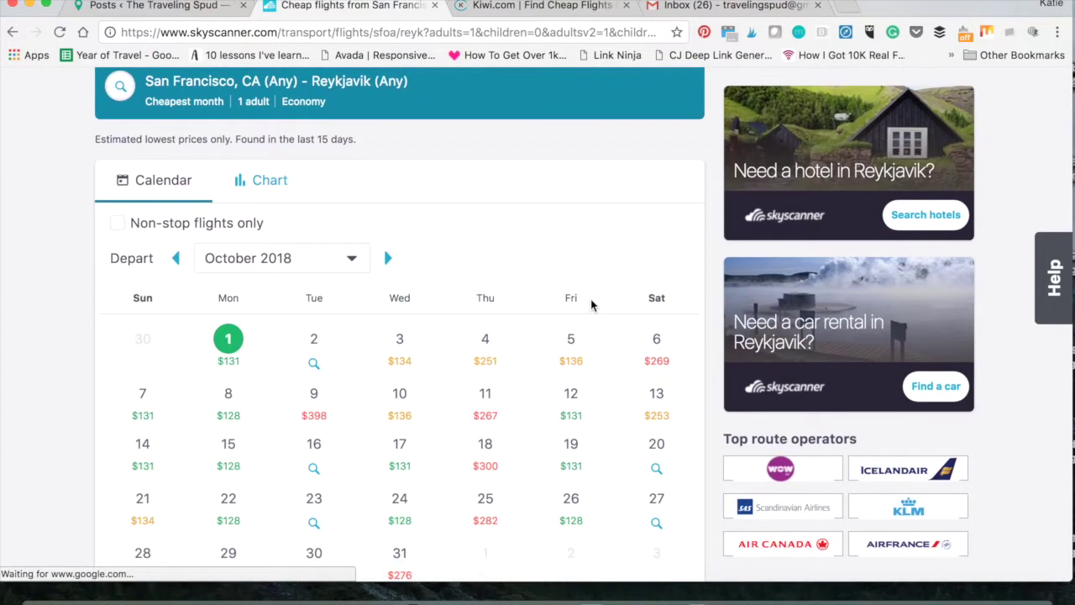
pyautogui.scroll(1, 592, 306)
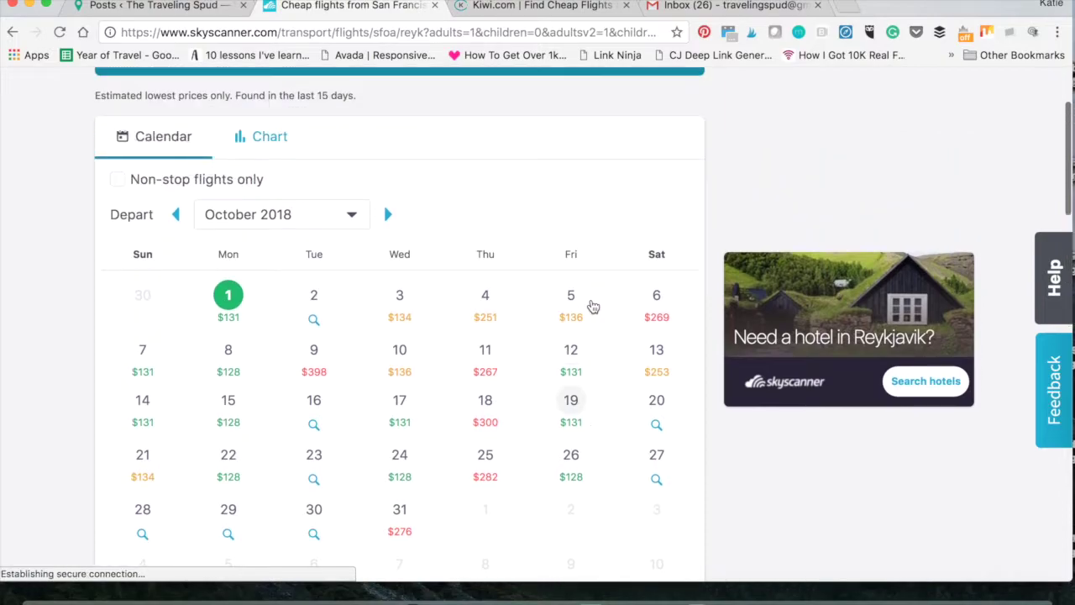
pyautogui.scroll(2, 567, 227)
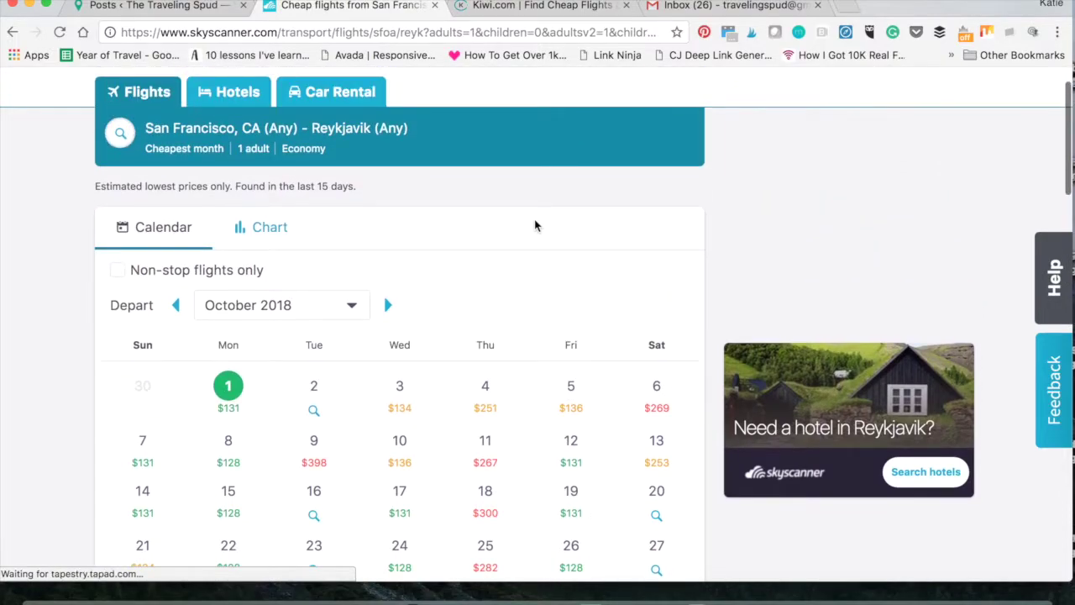
pyautogui.scroll(-4, 480, 306)
pyautogui.scroll(-1, 480, 308)
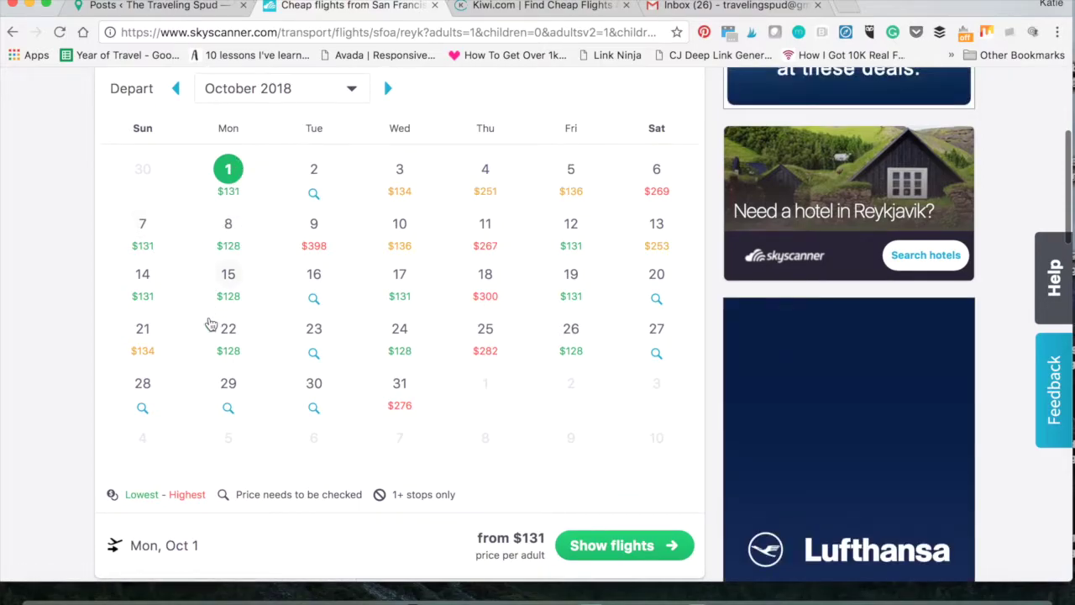
pyautogui.scroll(3, 453, 336)
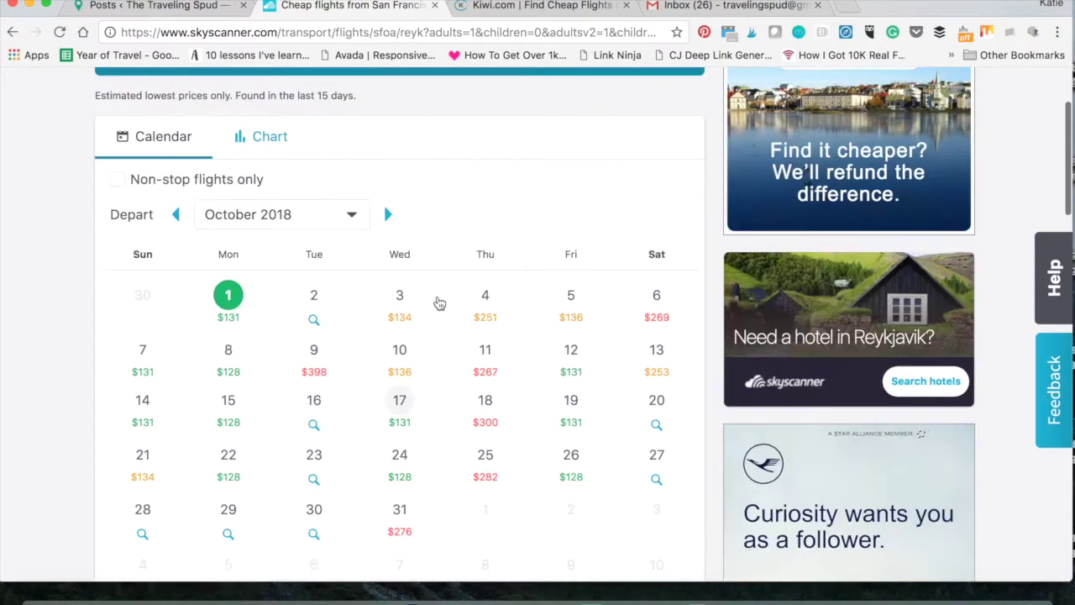
# Switch the departure calendar to April 2018 and select Thursday, April 5.
pyautogui.click(352, 218)
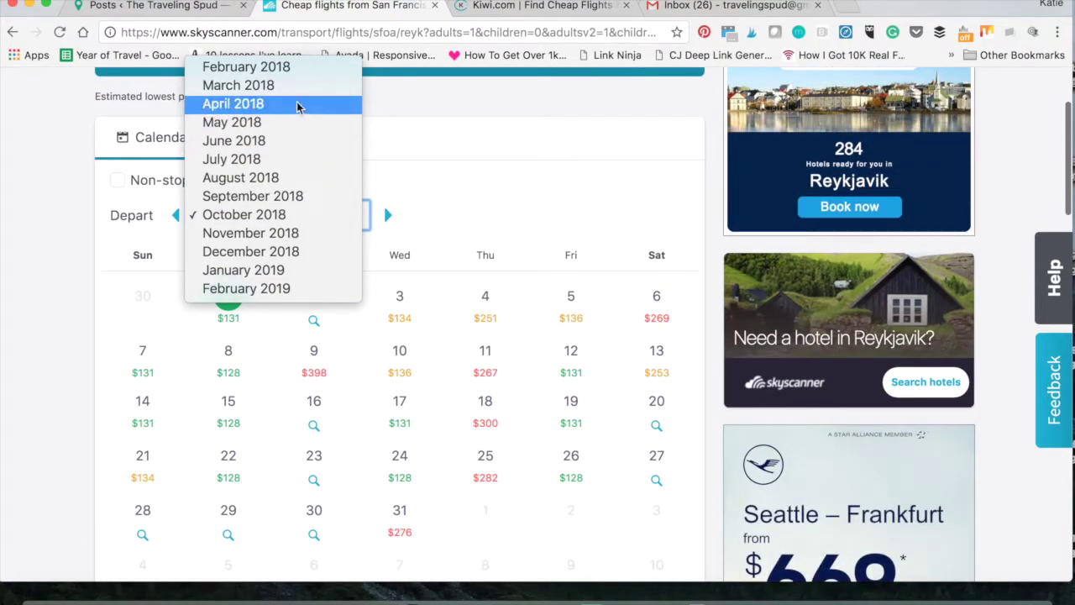
pyautogui.press('Escape')
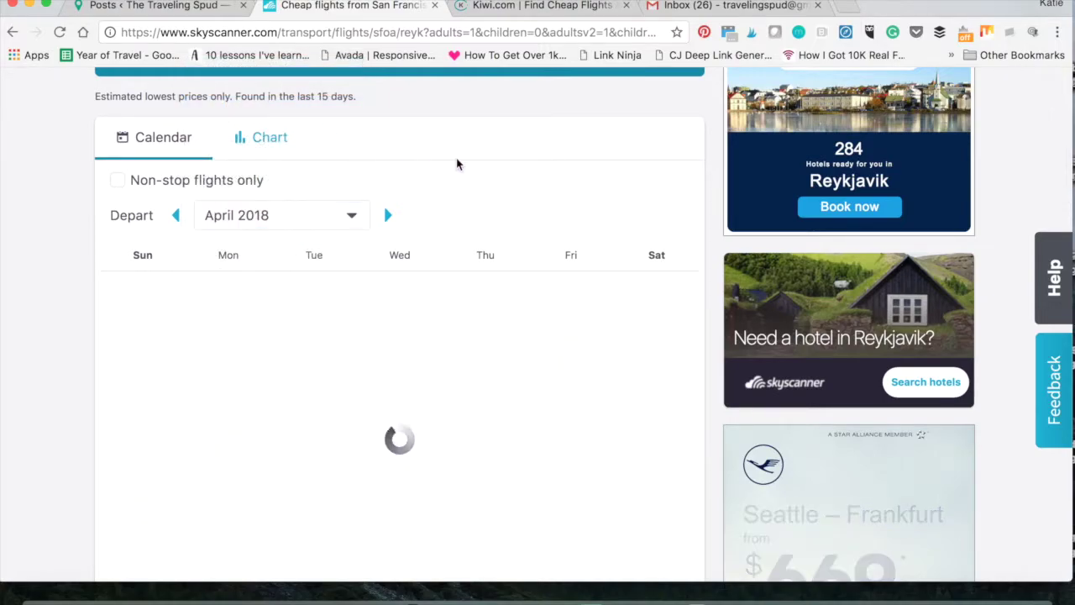
pyautogui.scroll(-2, 462, 202)
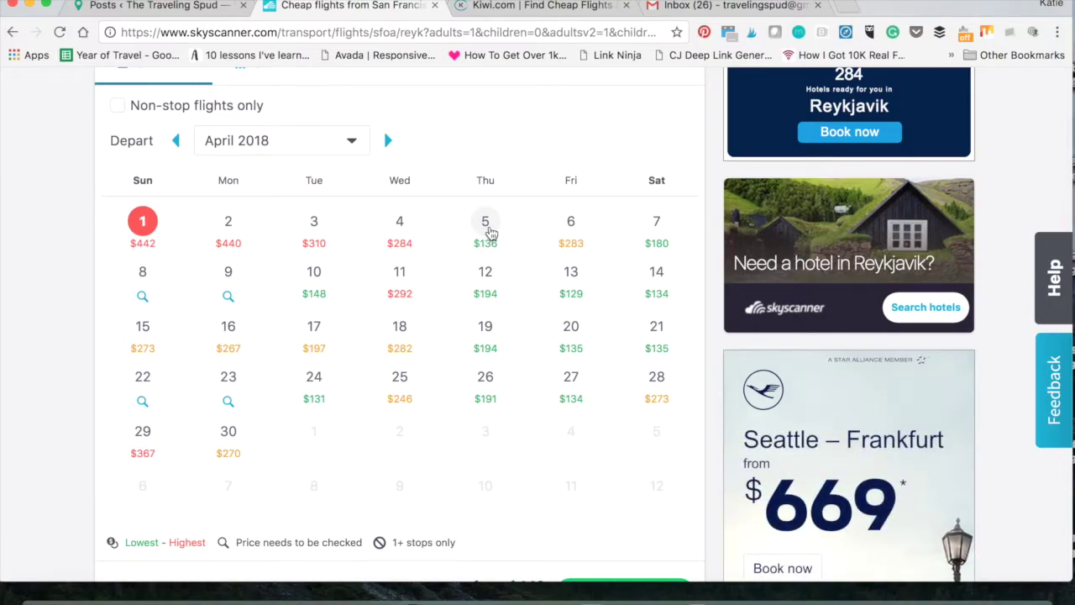
pyautogui.click(492, 232)
pyautogui.scroll(-5, 499, 286)
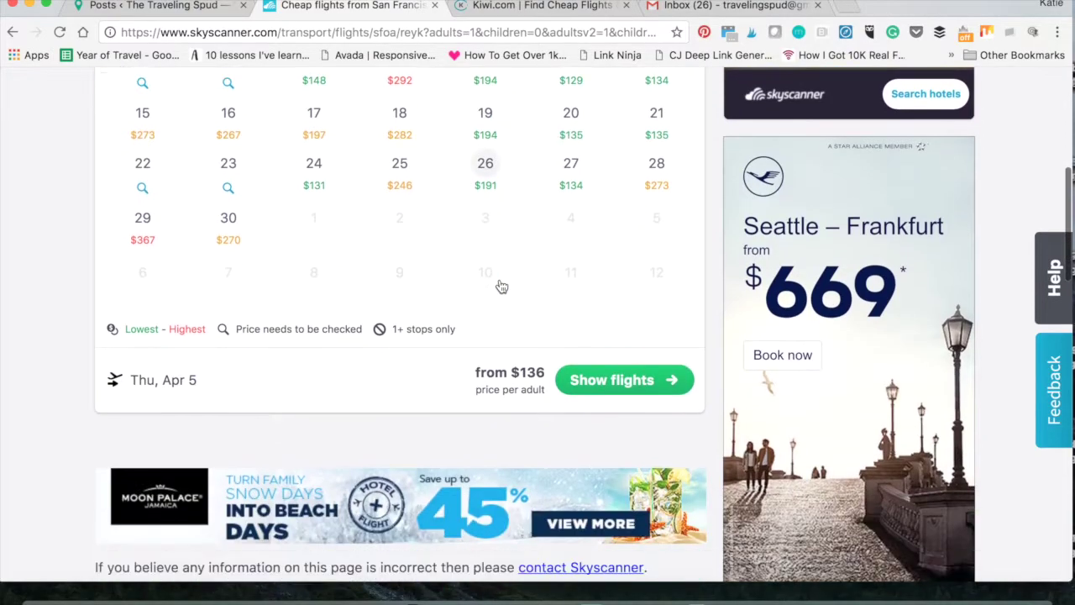
pyautogui.scroll(-1, 501, 287)
# Switch to the Notes app and write the line "SFO>Iceland $138", followed by a new line.
pyautogui.click(132, 595)
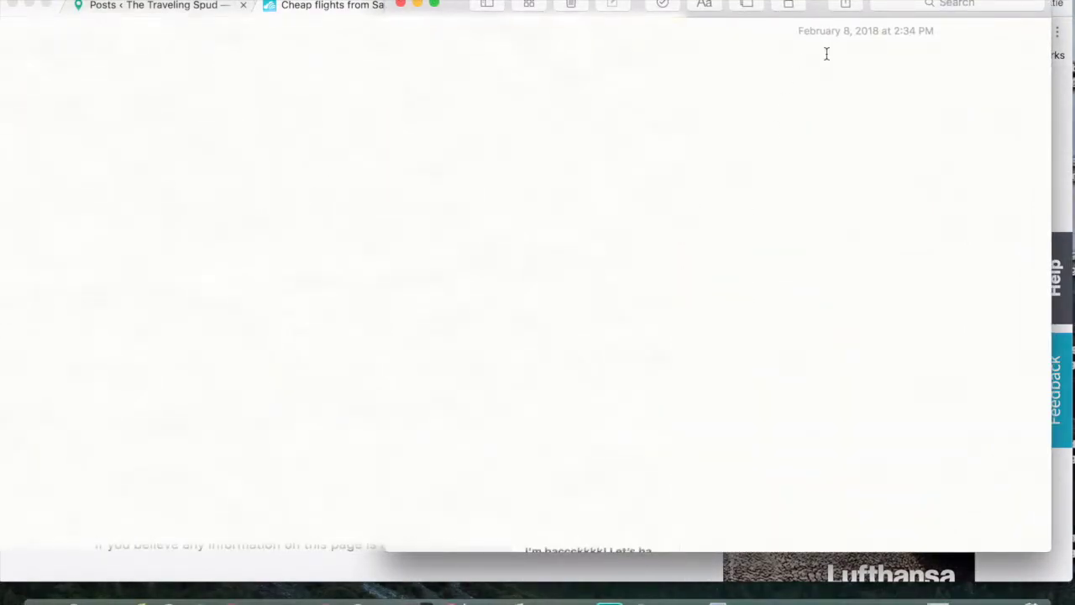
pyautogui.write('Iceland $138')
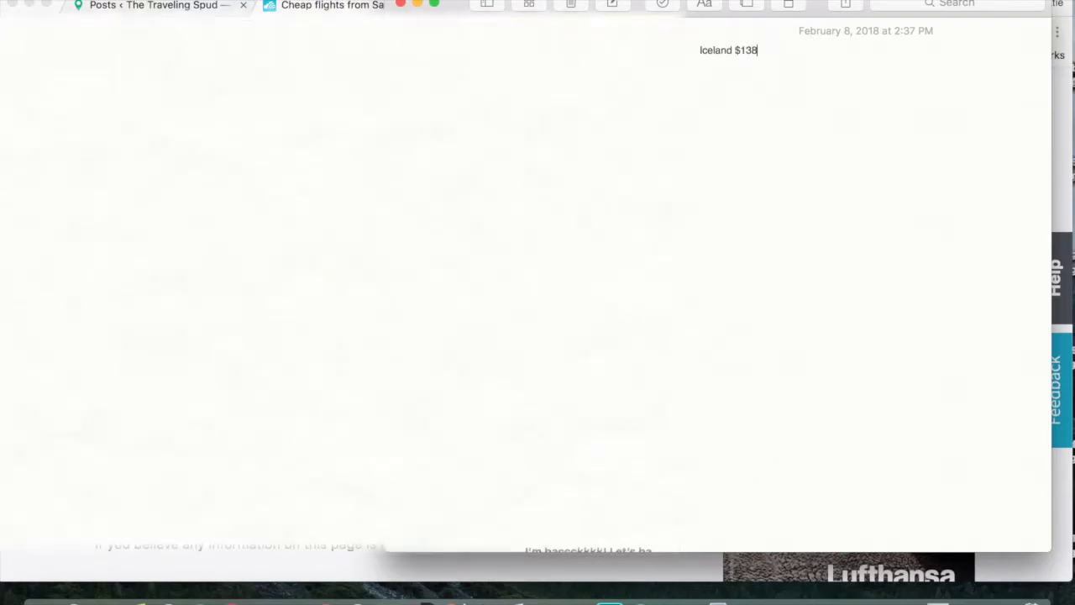
pyautogui.click(698, 52)
pyautogui.write('SFO')
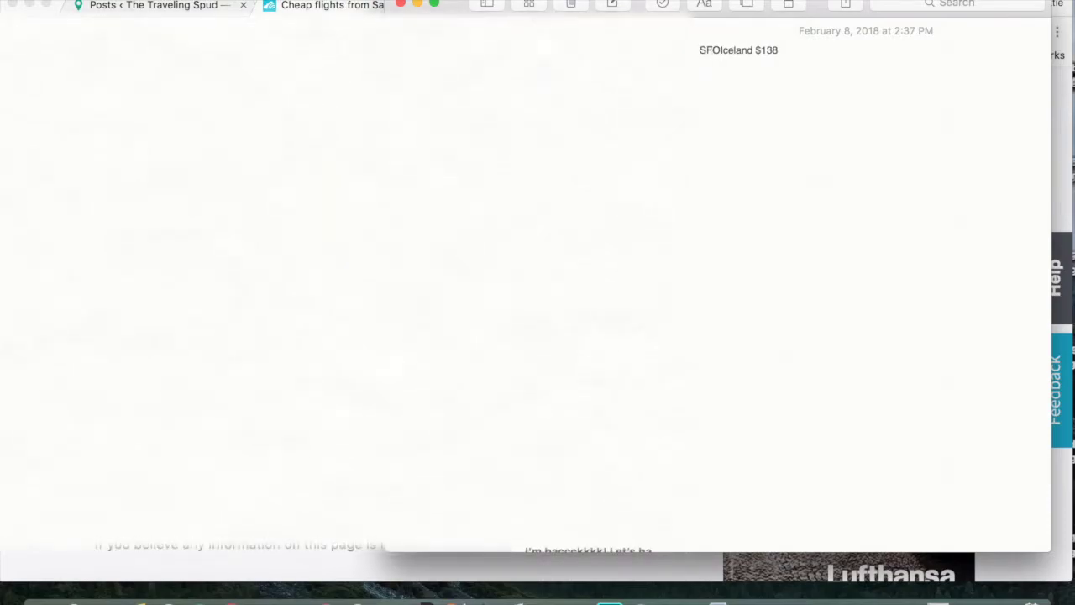
pyautogui.write('>')
pyautogui.click(787, 49)
pyautogui.press('Return')
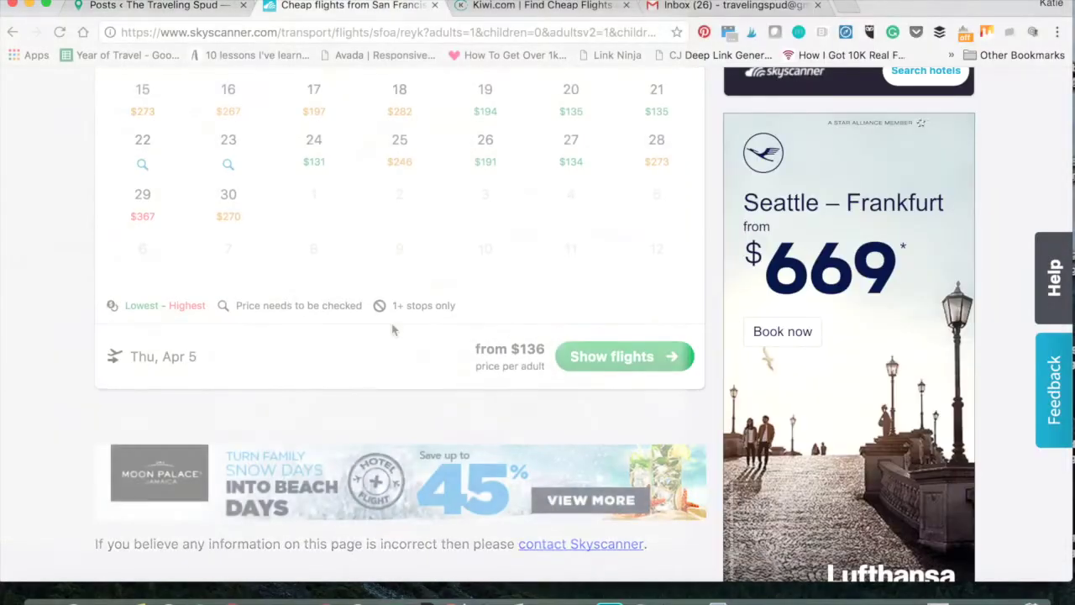
# Reopen the flight search form, set the origin to Reykjavik (Any) and the destination to Everywhere.
pyautogui.scroll(5, 396, 329)
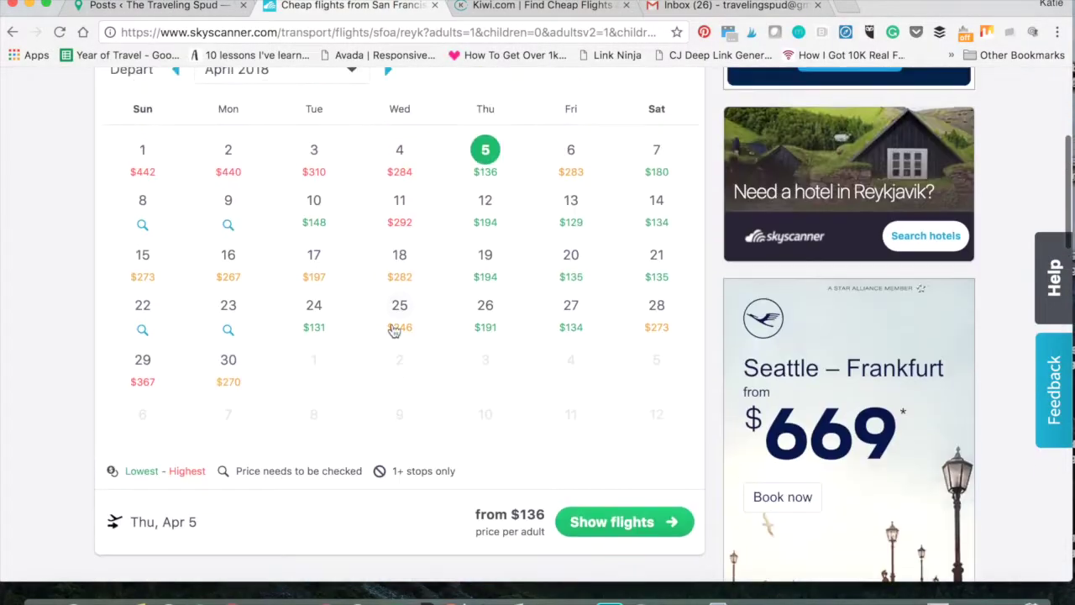
pyautogui.scroll(2, 486, 256)
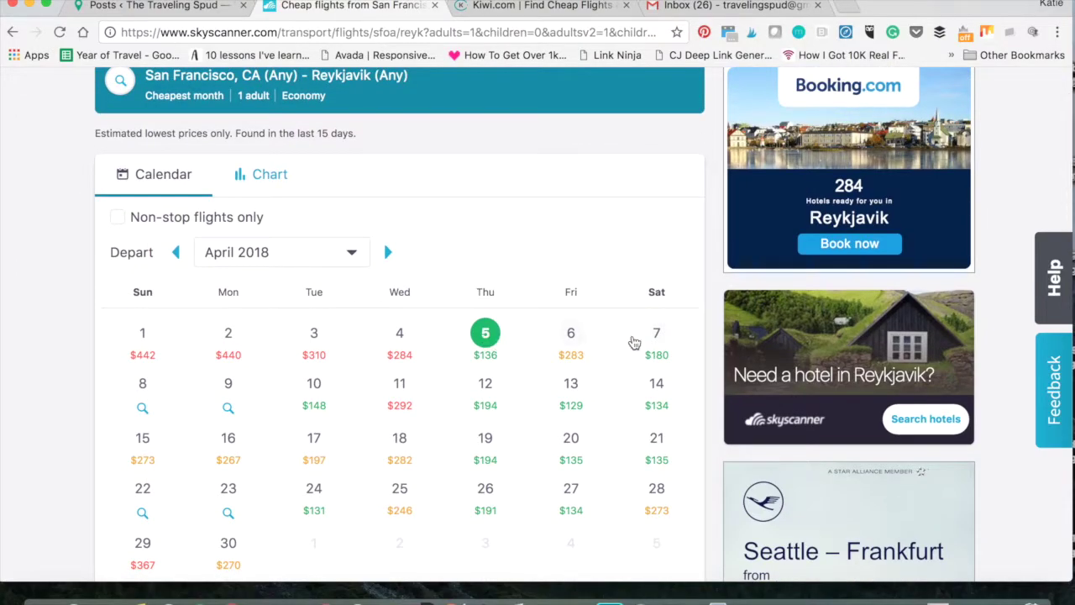
pyautogui.scroll(3, 585, 277)
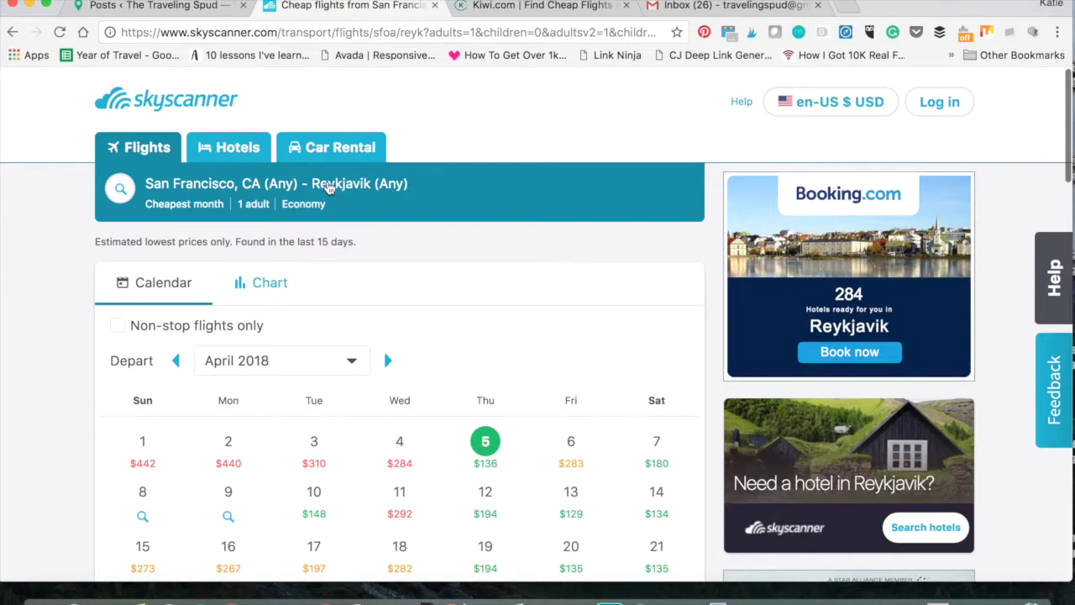
pyautogui.click(330, 186)
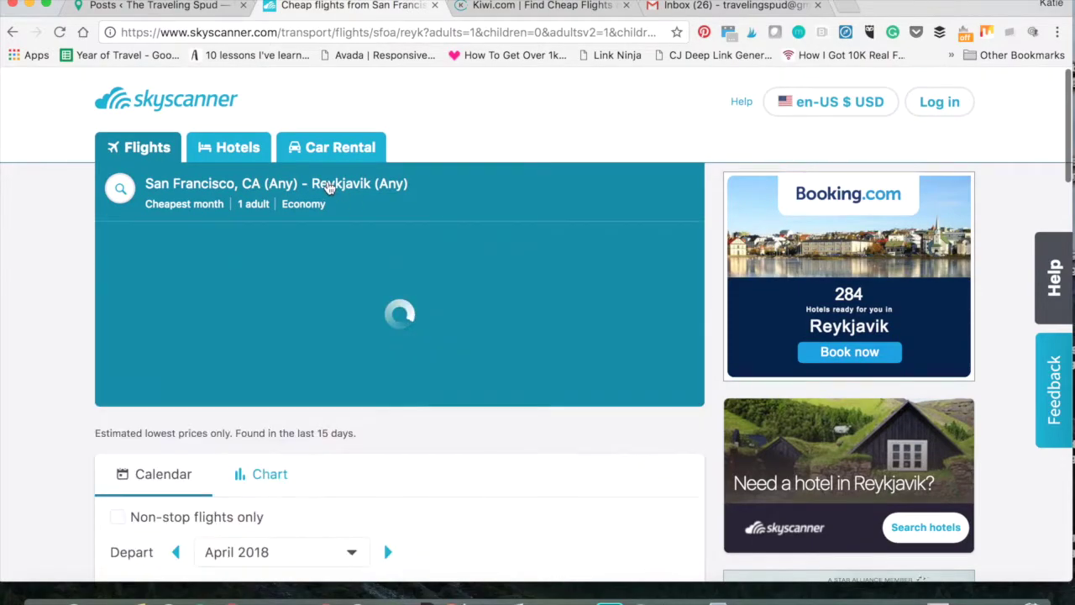
pyautogui.click(224, 290)
pyautogui.write('R')
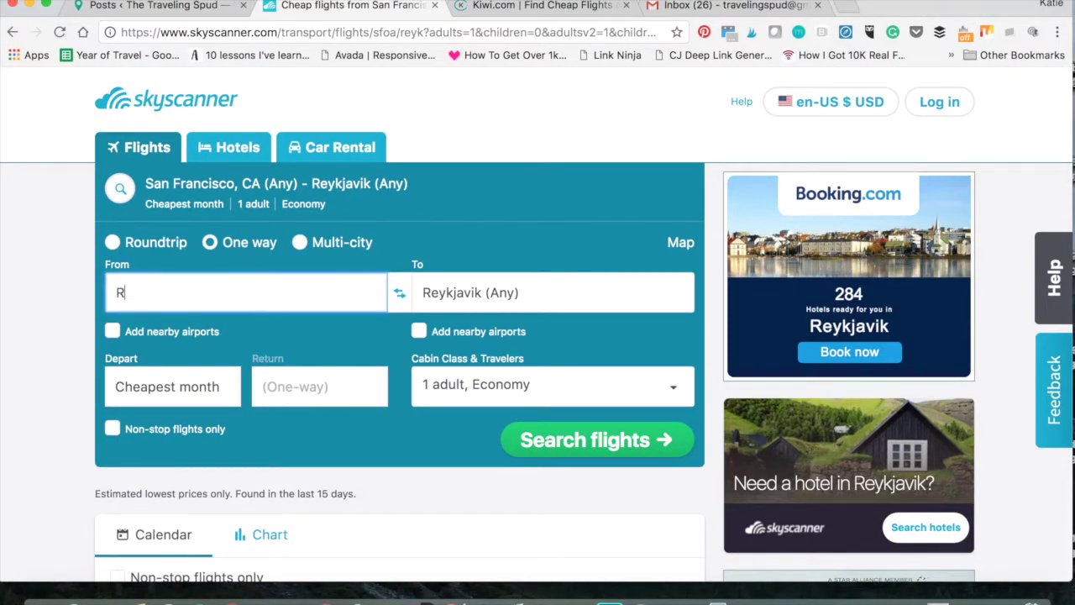
pyautogui.write('eyk')
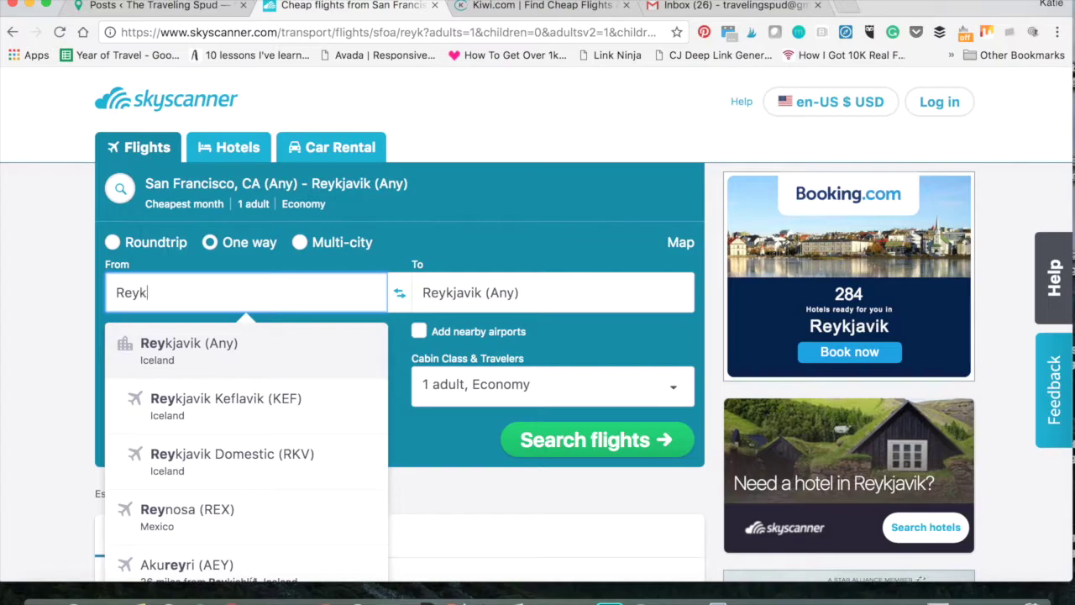
pyautogui.click(239, 353)
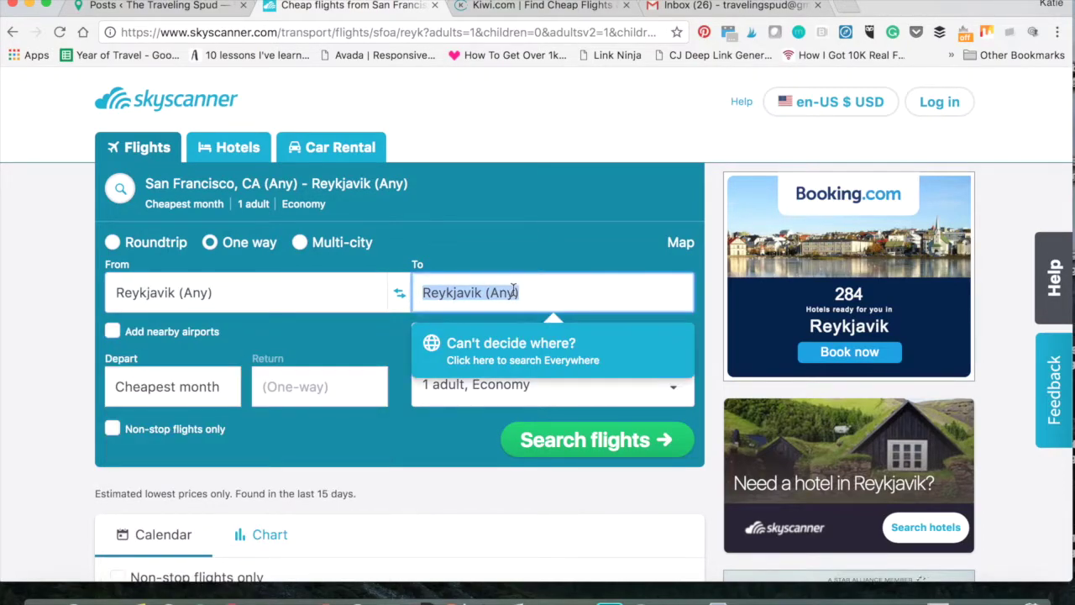
pyautogui.click(506, 356)
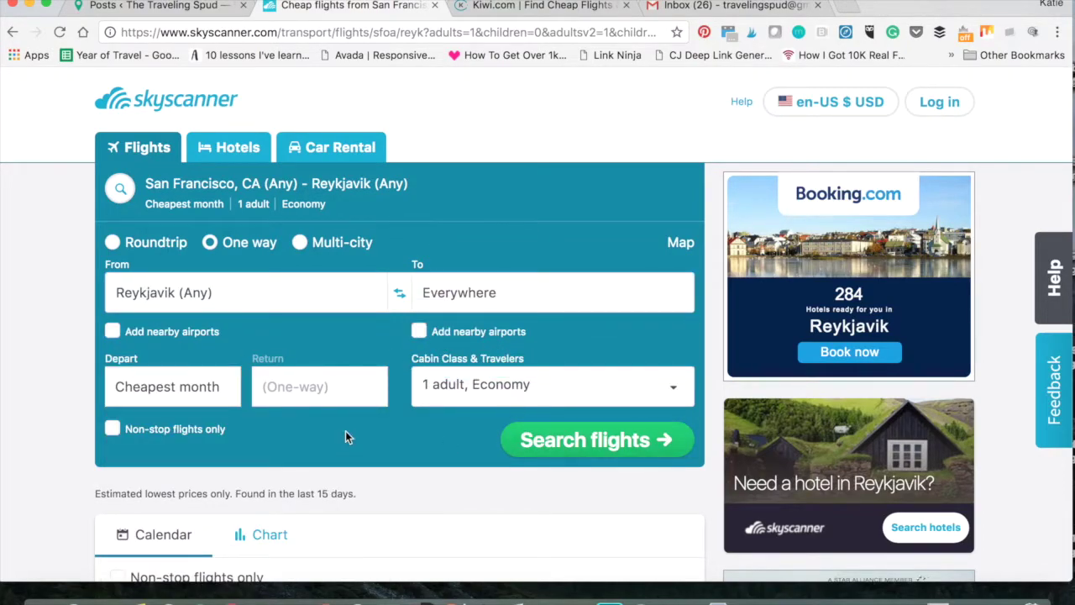
# Set the departure to the whole month of April 2018 and search for flights from Reykjavik.
pyautogui.click(172, 387)
pyautogui.scroll(-3, 168, 470)
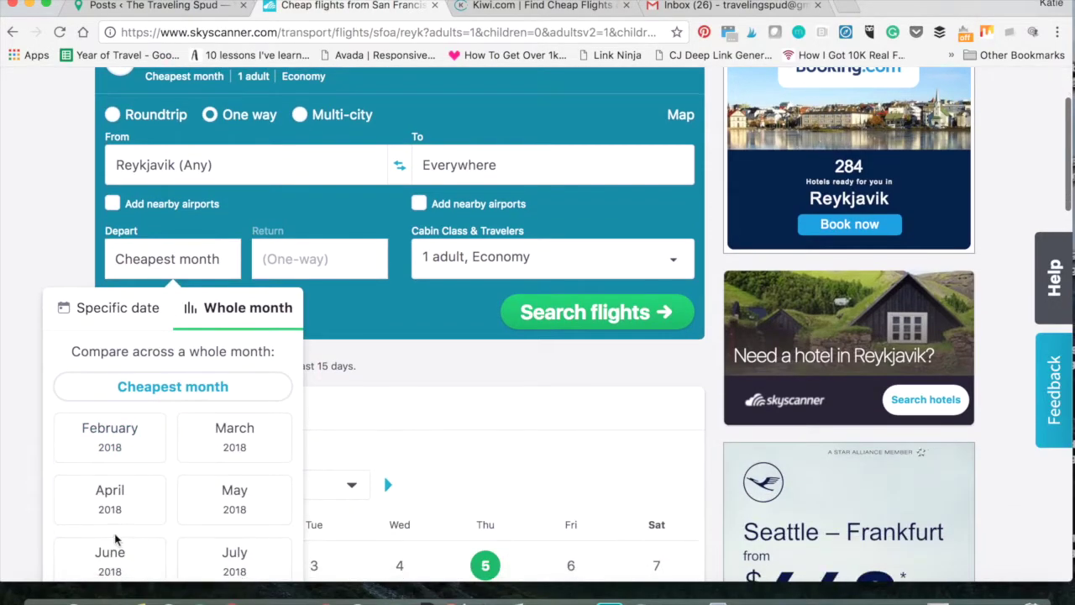
pyautogui.click(114, 503)
pyautogui.click(568, 326)
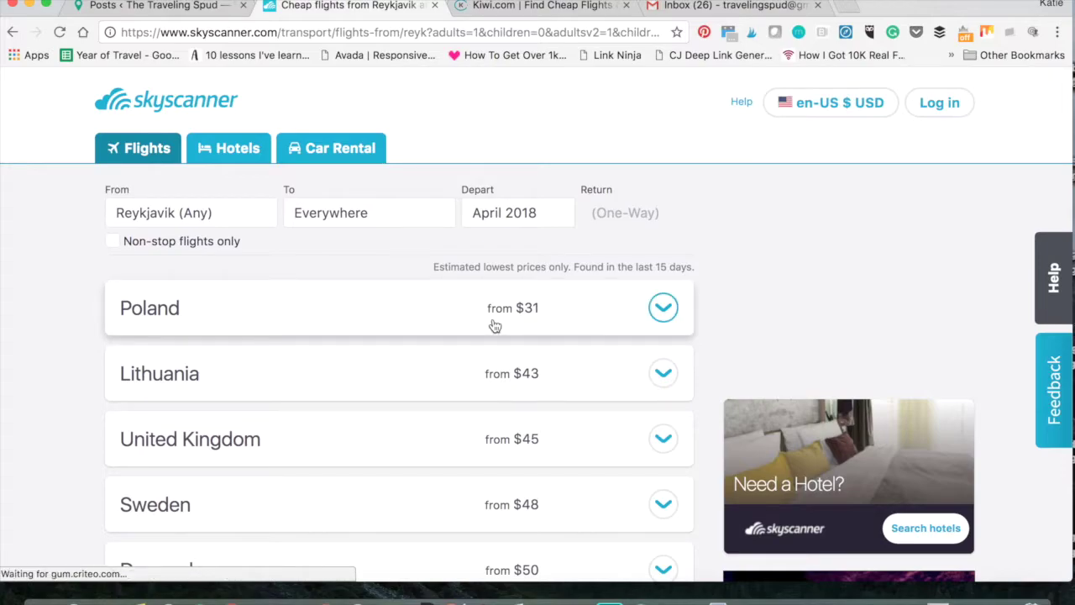
# Expand Poland in the country results and open the Krakow fare.
pyautogui.scroll(-1, 481, 373)
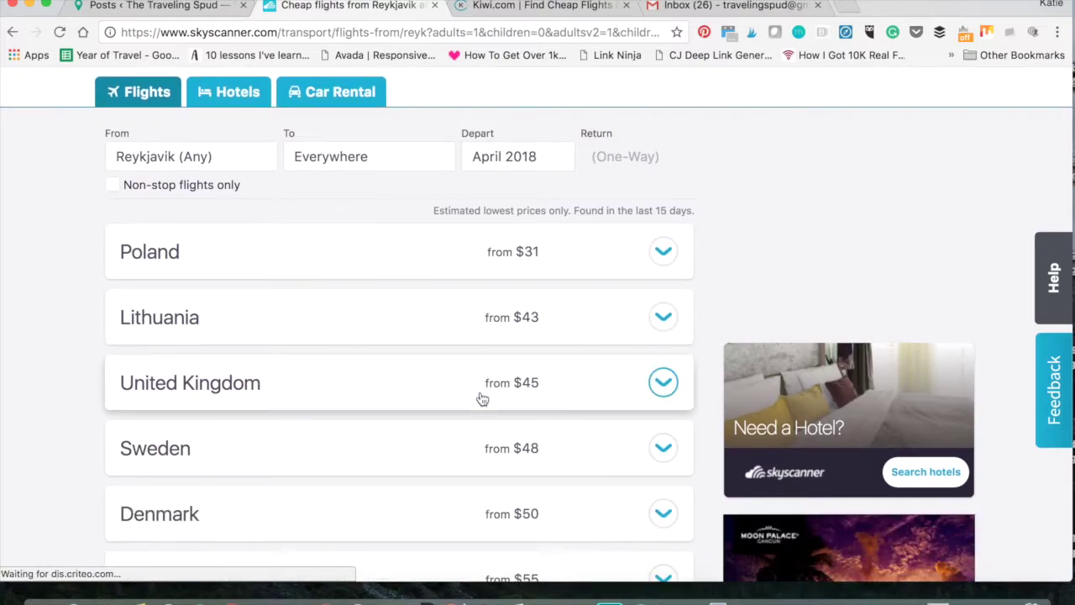
pyautogui.scroll(-1, 483, 399)
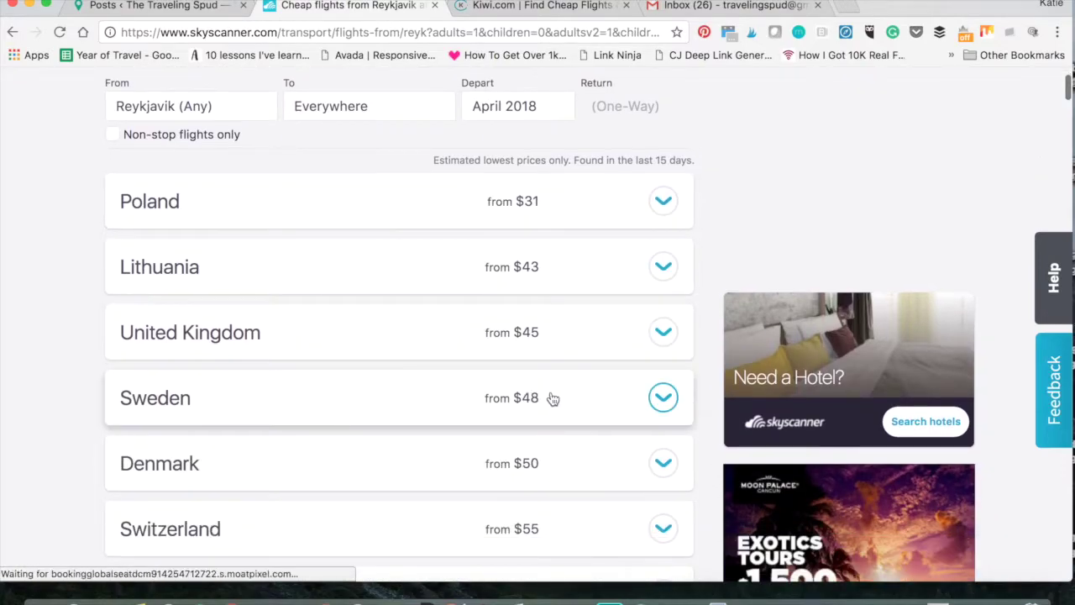
pyautogui.click(664, 202)
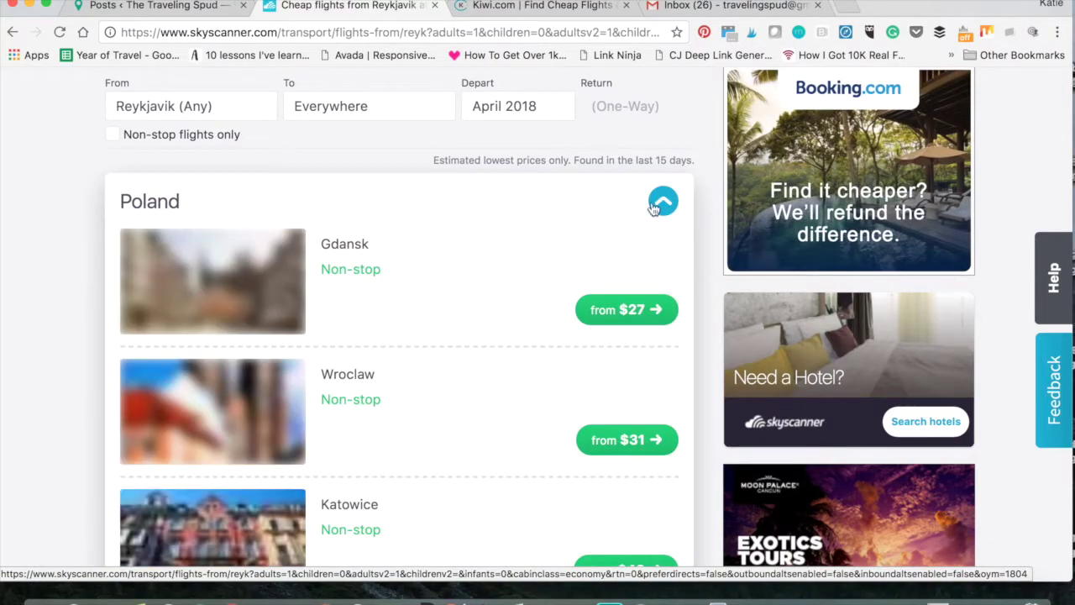
pyautogui.scroll(-3, 424, 273)
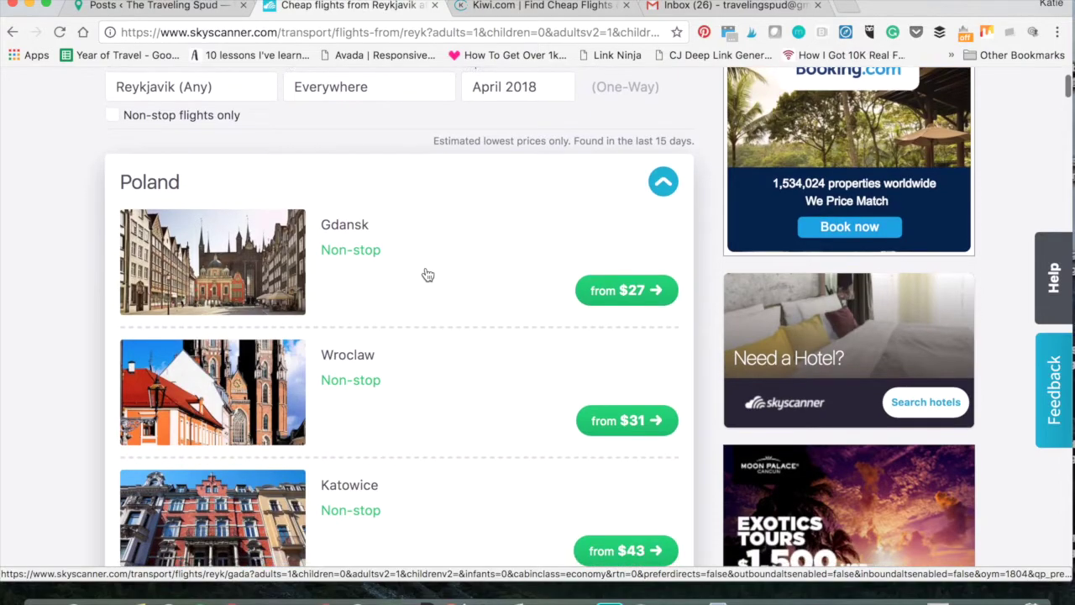
pyautogui.scroll(-1, 408, 255)
pyautogui.scroll(-3, 408, 255)
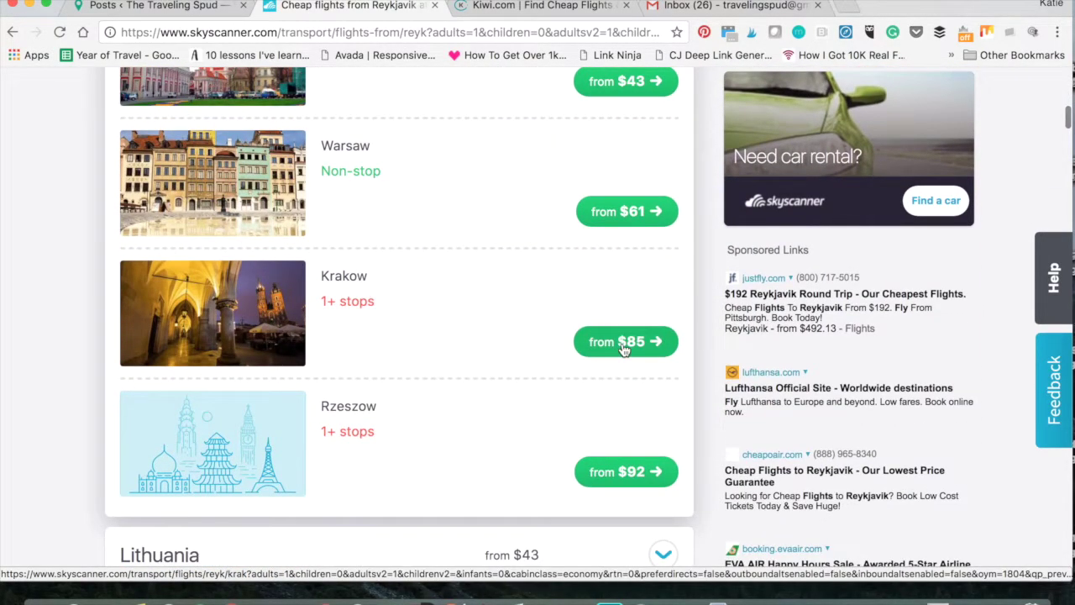
pyautogui.click(625, 345)
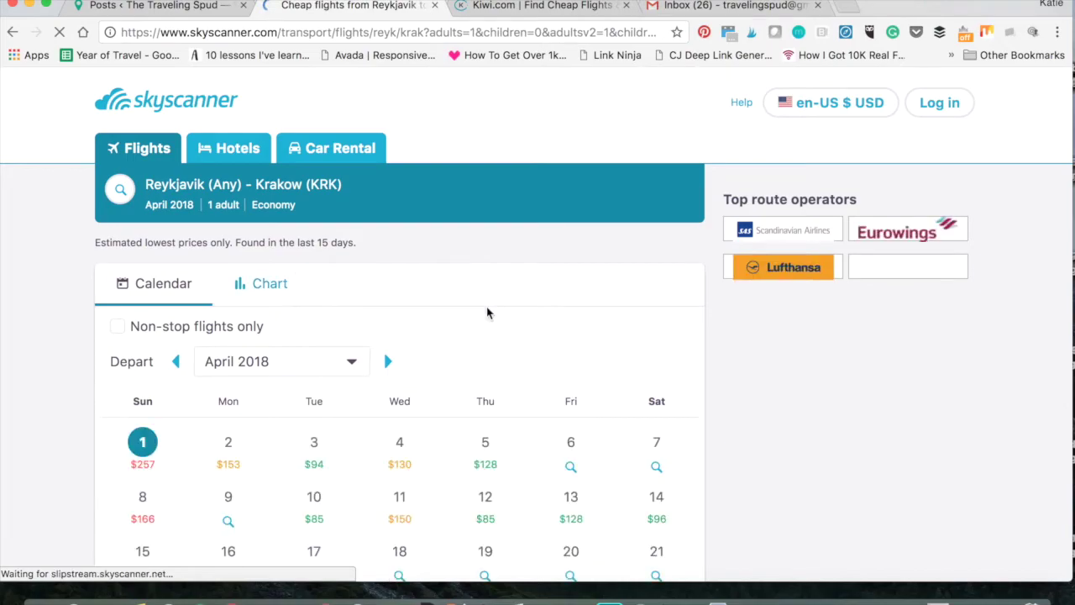
# Show the Reykjavik to Krakow flights for Tuesday, April 10, and expand the search form above the results.
pyautogui.scroll(-1, 487, 313)
pyautogui.scroll(-4, 486, 312)
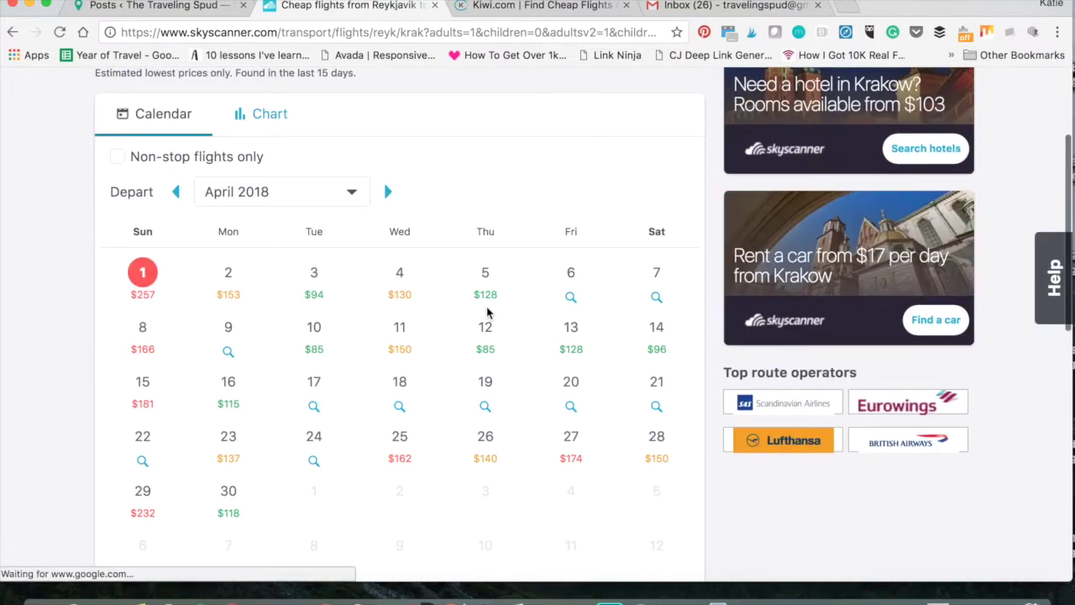
pyautogui.scroll(-1, 487, 313)
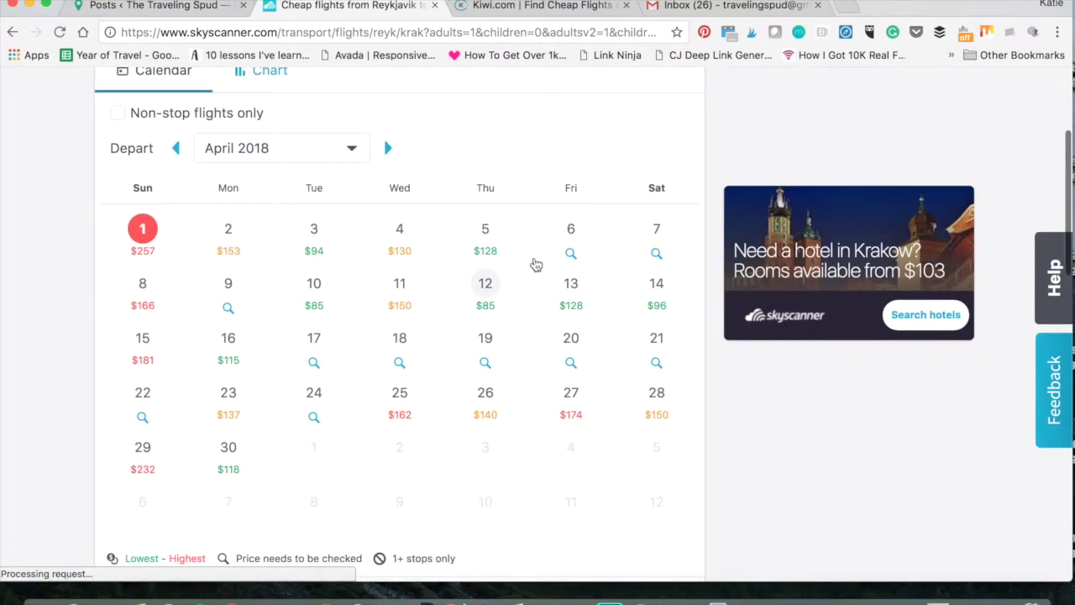
pyautogui.click(314, 286)
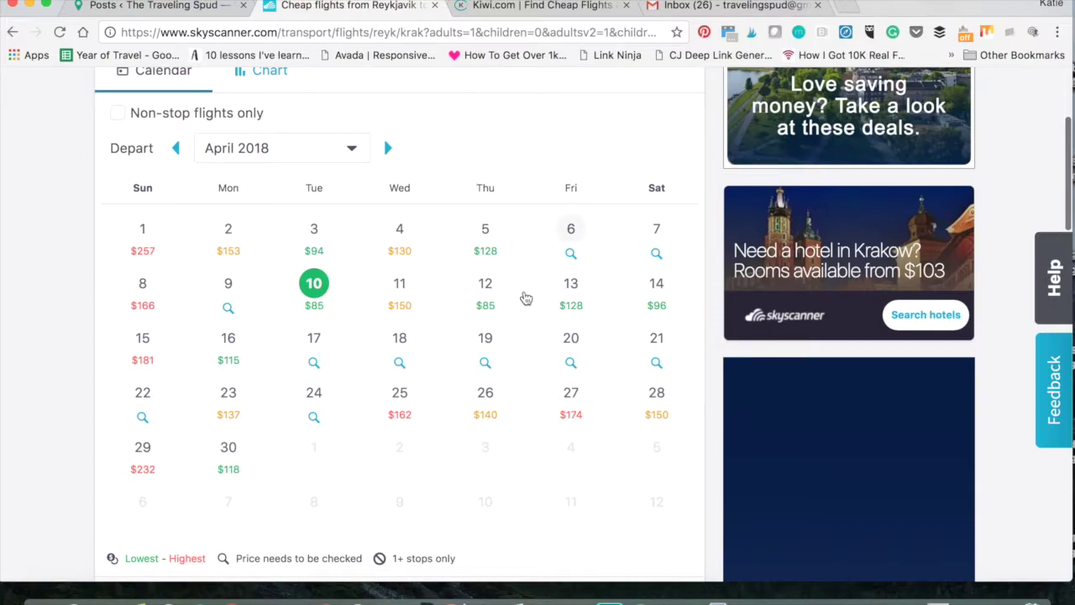
pyautogui.scroll(-3, 281, 319)
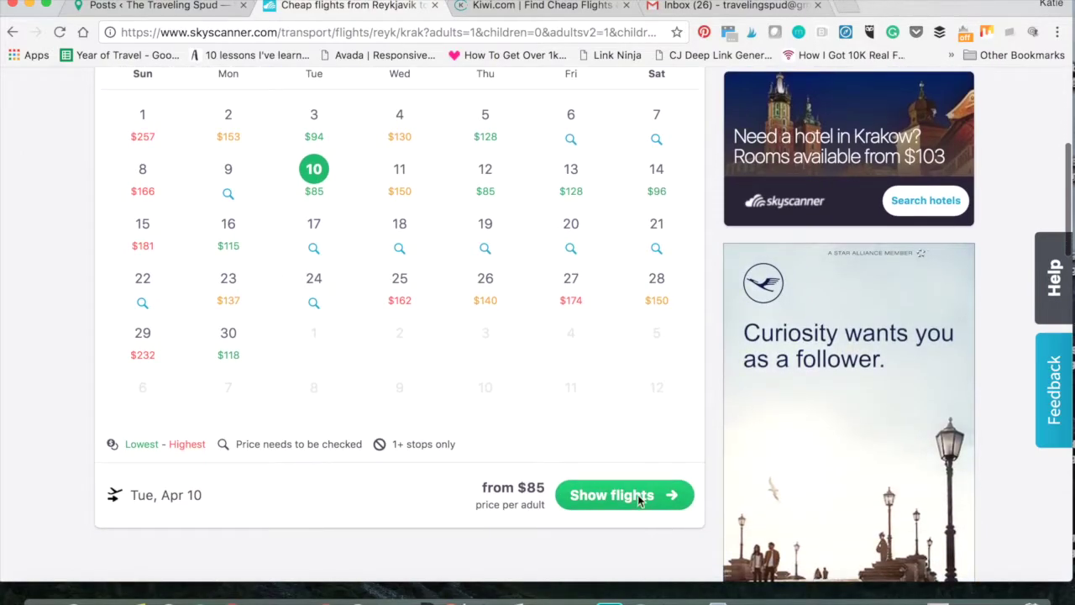
pyautogui.click(616, 502)
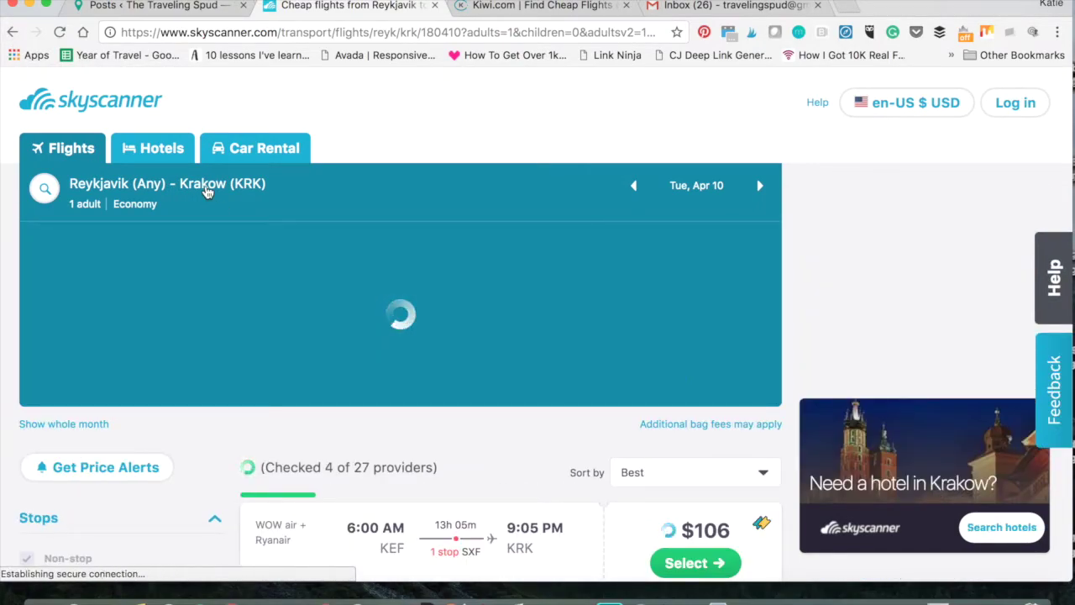
pyautogui.click(207, 191)
# Switch to the Notes app and add the line "Iceland>Poland $85", followed by a new line.
pyautogui.click(137, 595)
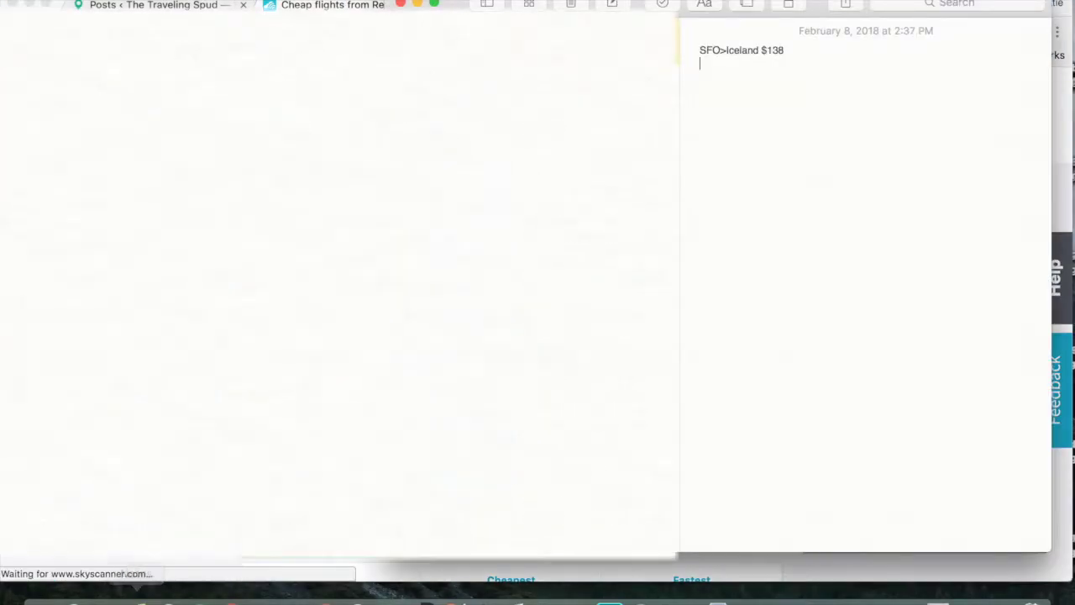
pyautogui.write('Ic')
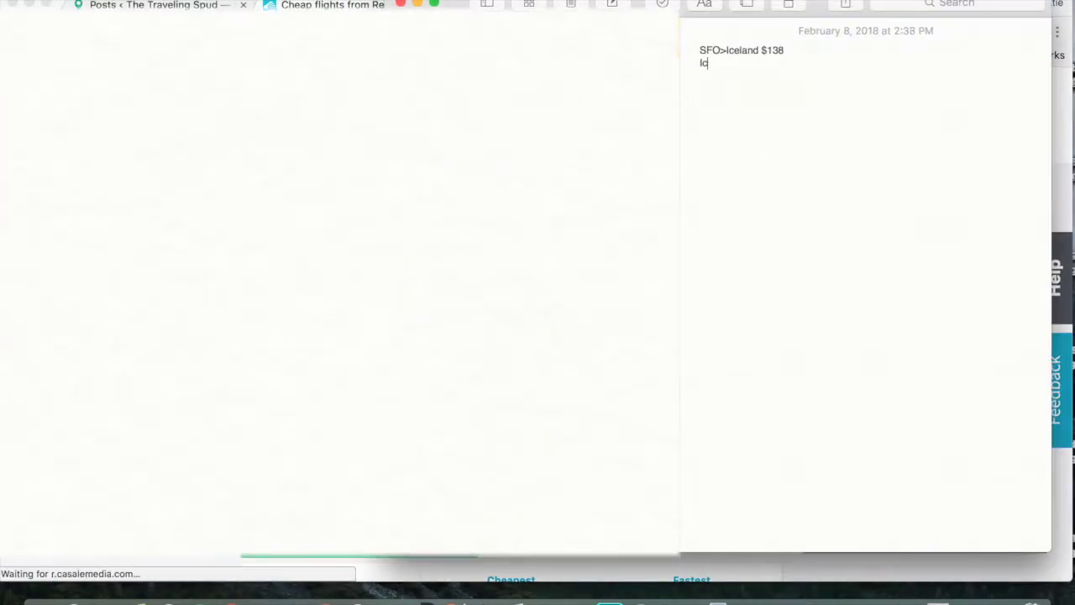
pyautogui.write('eland>')
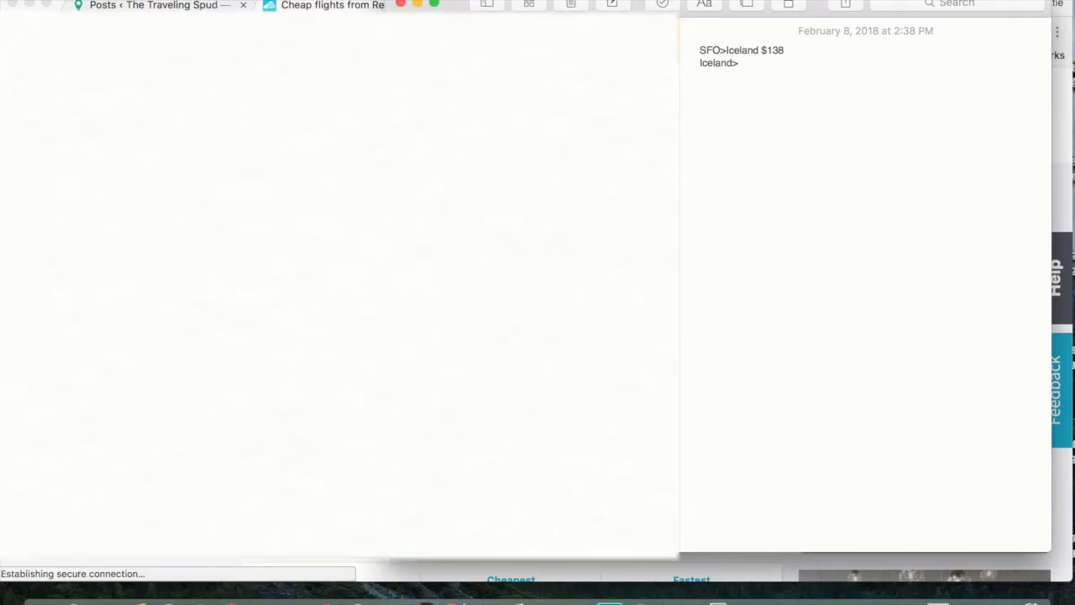
pyautogui.write('Poland')
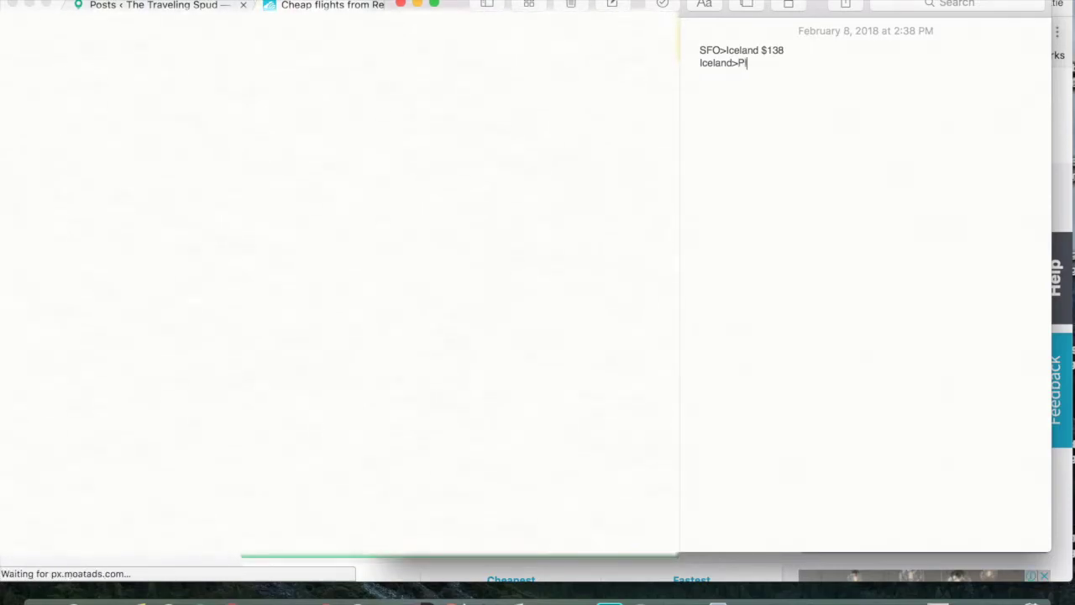
pyautogui.write(' $')
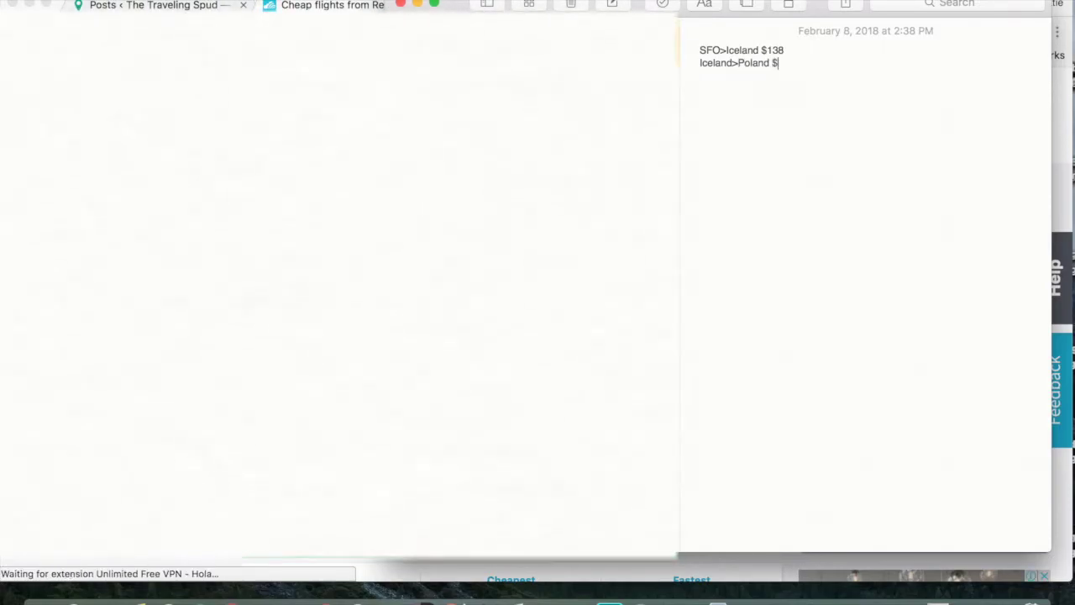
pyautogui.write('85')
pyautogui.press('Return')
# Return to the Skyscanner search form in the browser and set the origin to Krakow (KRK) and the destination to Everywhere.
pyautogui.press('super+Tab')
pyautogui.click(252, 288)
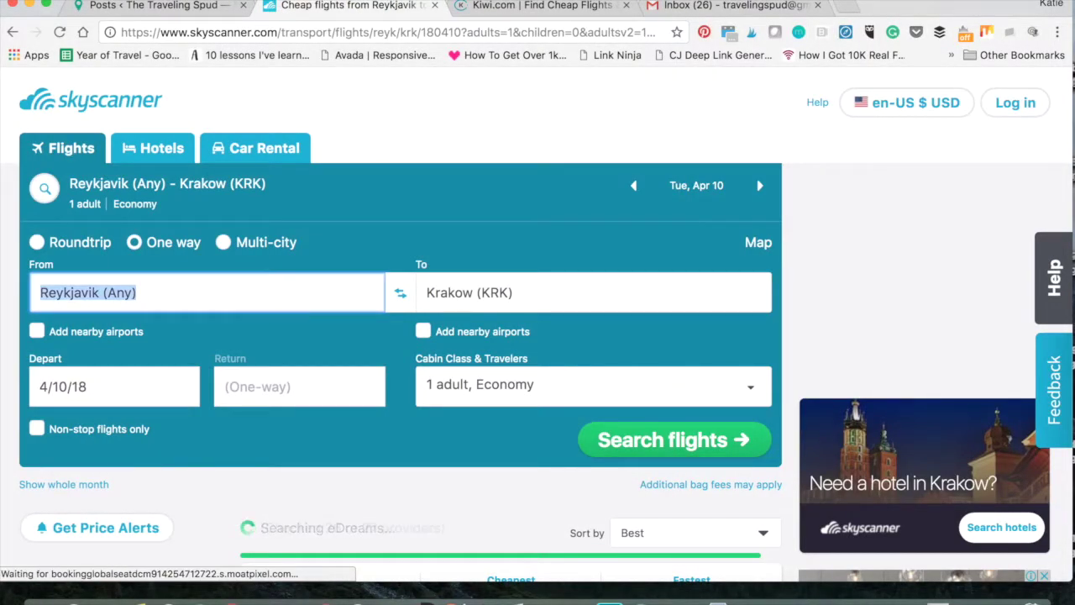
pyautogui.write('Krak')
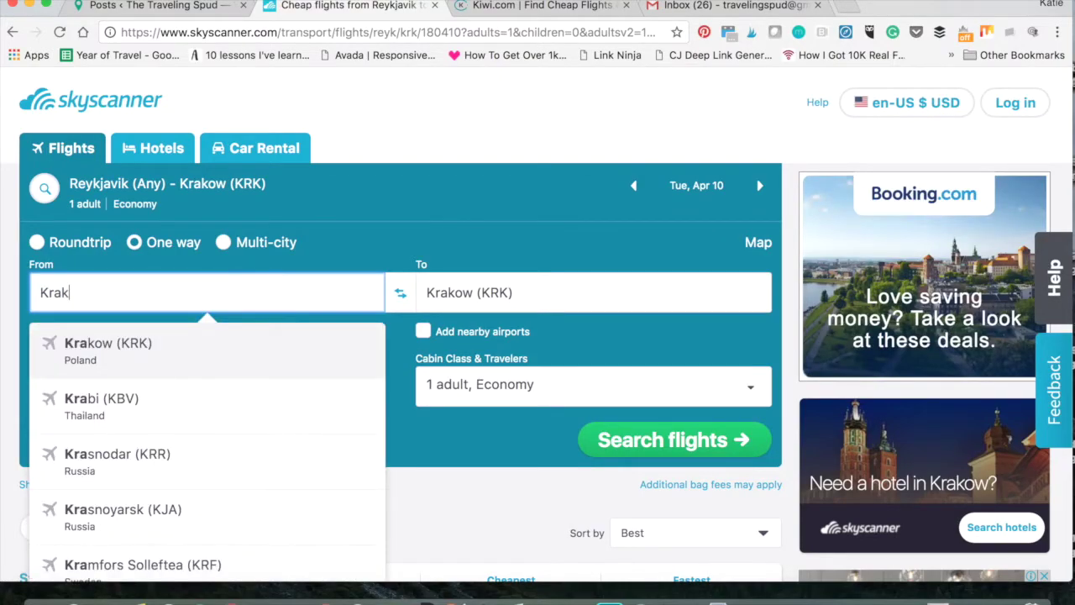
pyautogui.write('ow')
pyautogui.press('Return')
pyautogui.click(476, 293)
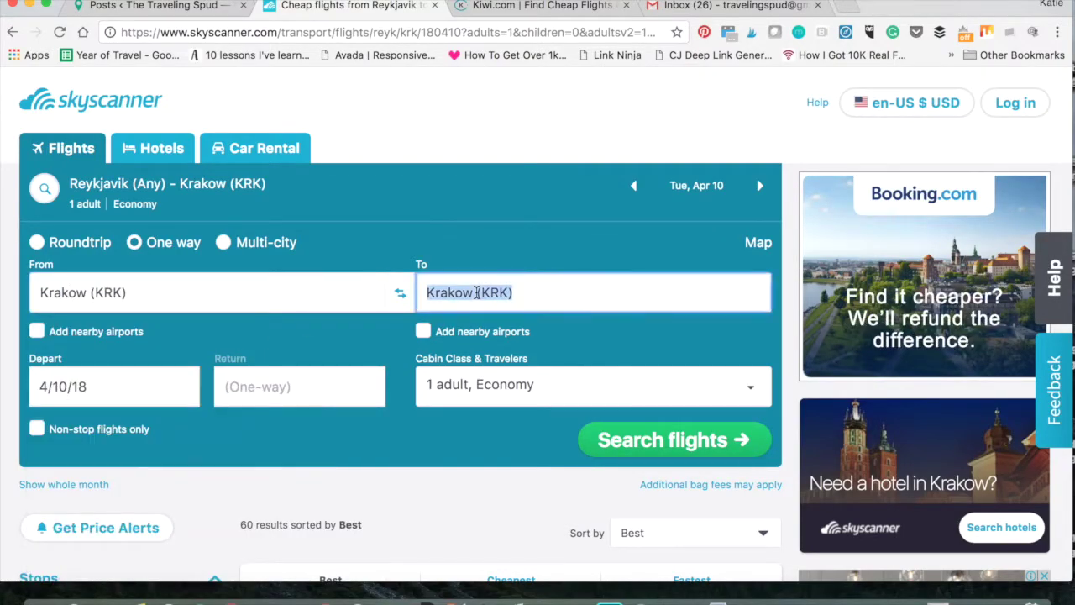
pyautogui.click(474, 339)
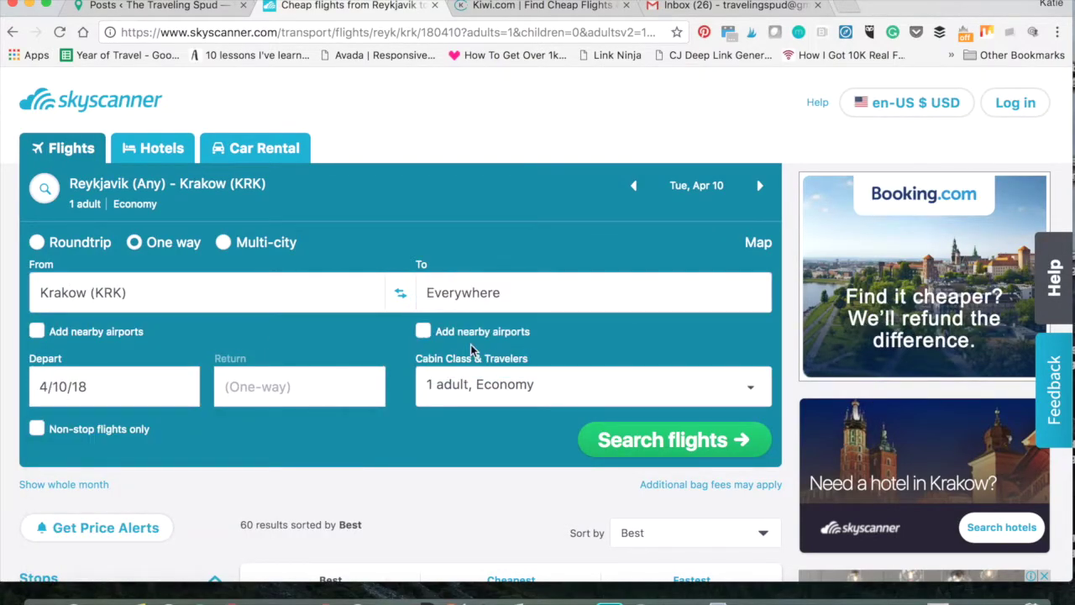
# Change the departure from a specific date to the whole month of April 2018 and search for flights from Krakow.
pyautogui.click(101, 397)
pyautogui.scroll(-5, 156, 488)
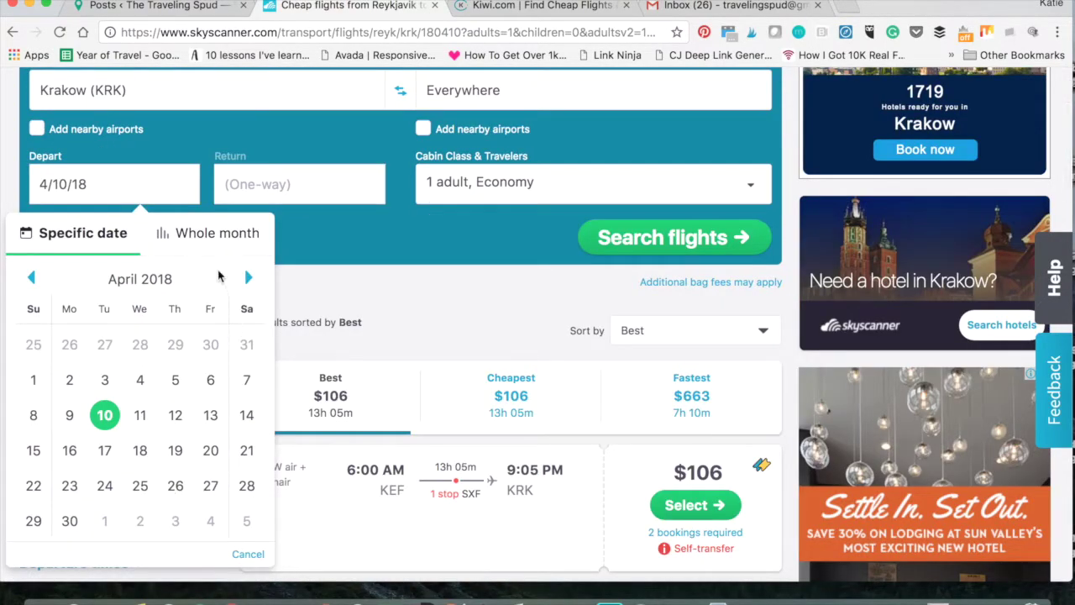
pyautogui.click(217, 241)
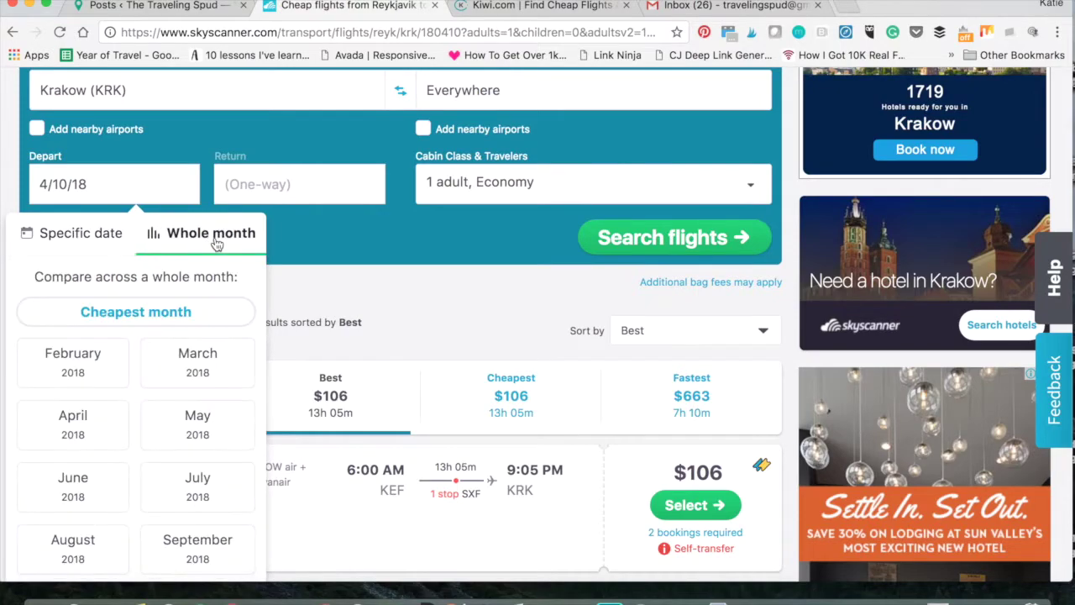
pyautogui.click(91, 443)
pyautogui.click(679, 242)
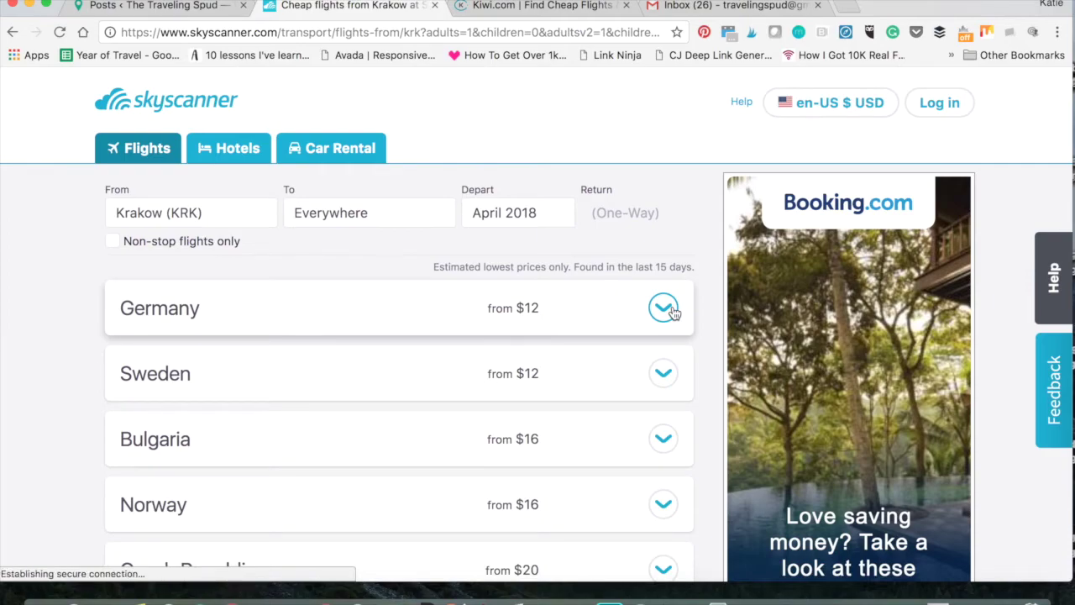
# Expand the Swedish city fares from Krakow, and add the line "Poland>Stockholm $18" to the list in the Notes app.
pyautogui.click(664, 382)
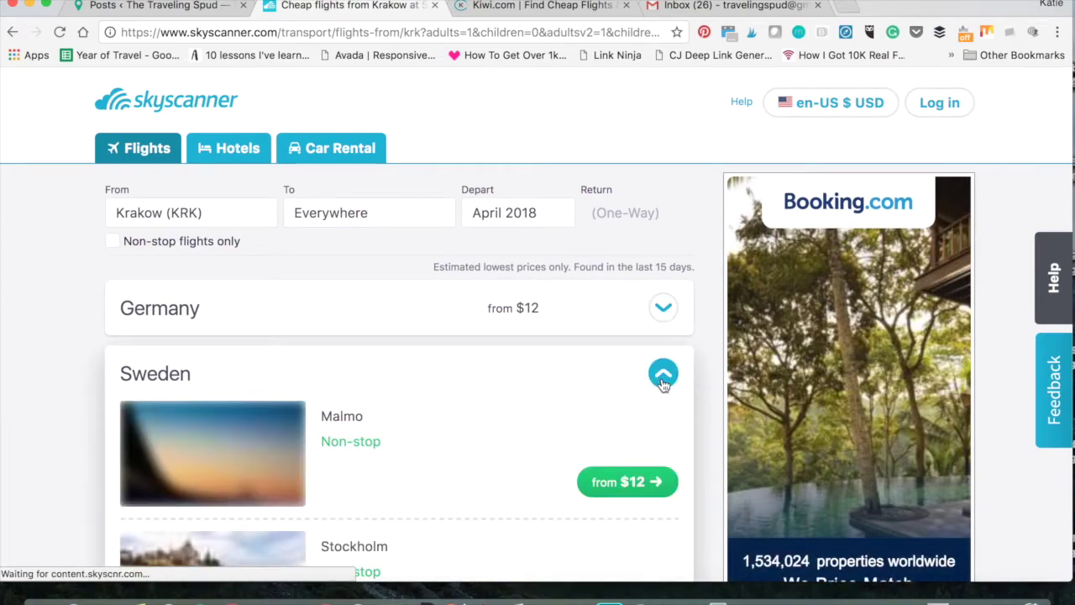
pyautogui.scroll(-2, 515, 375)
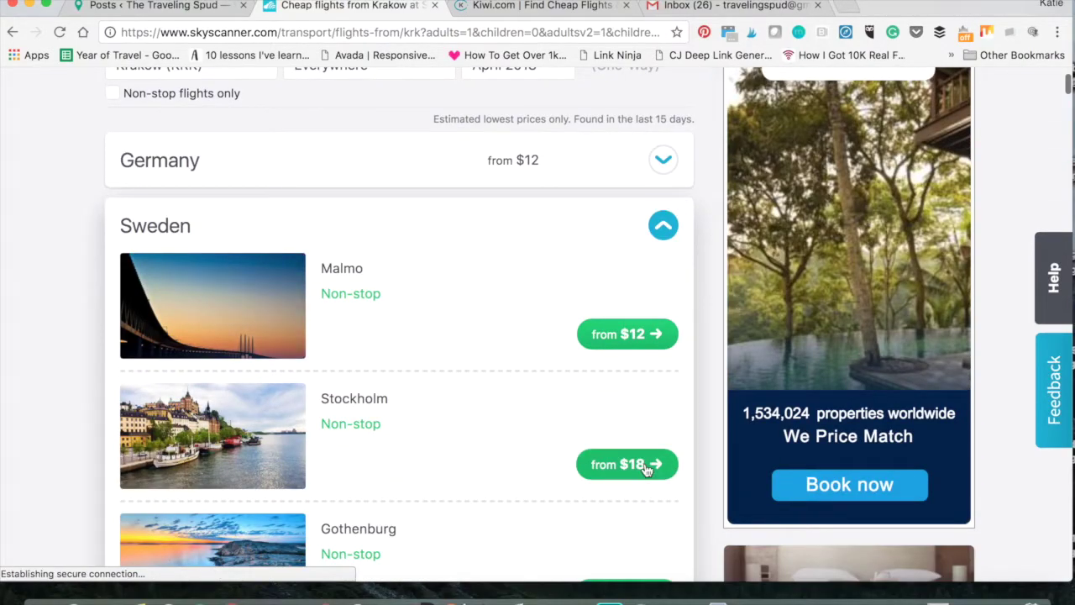
pyautogui.click(134, 598)
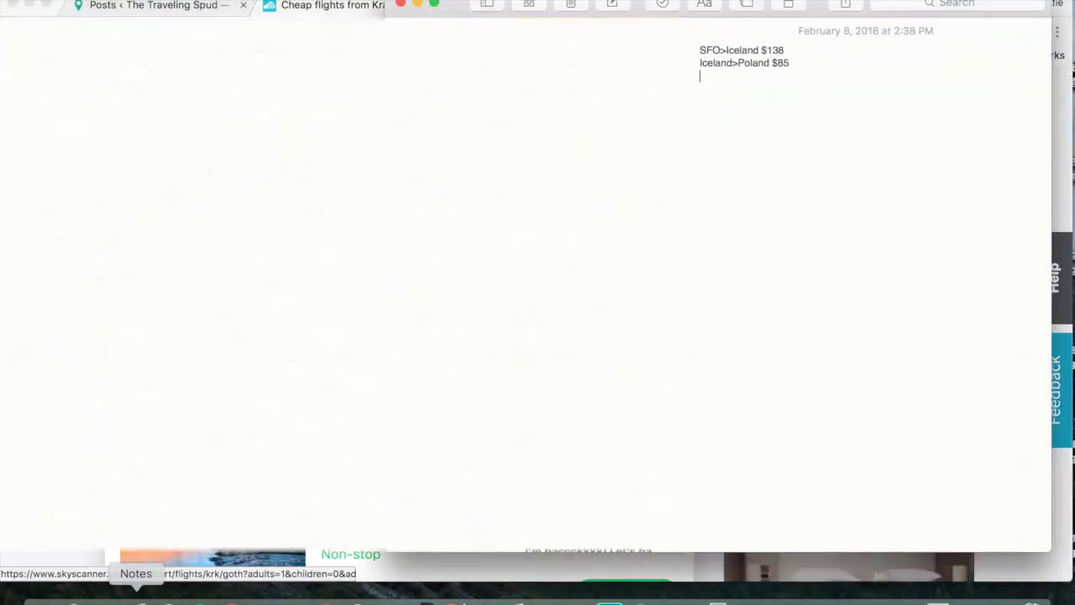
pyautogui.press('Return')
pyautogui.write('Polan')
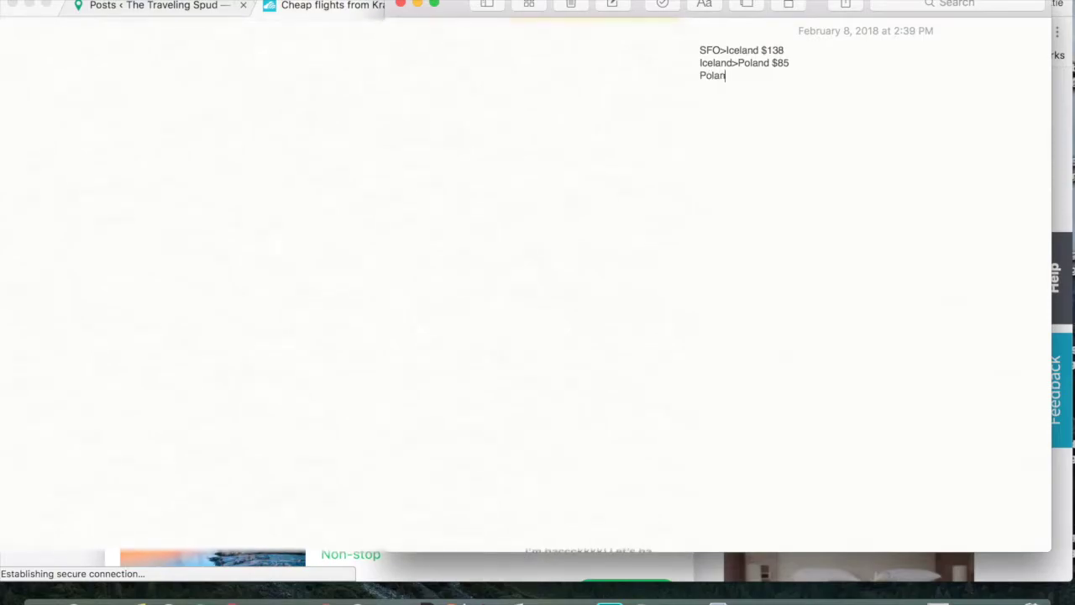
pyautogui.write('d>Sto')
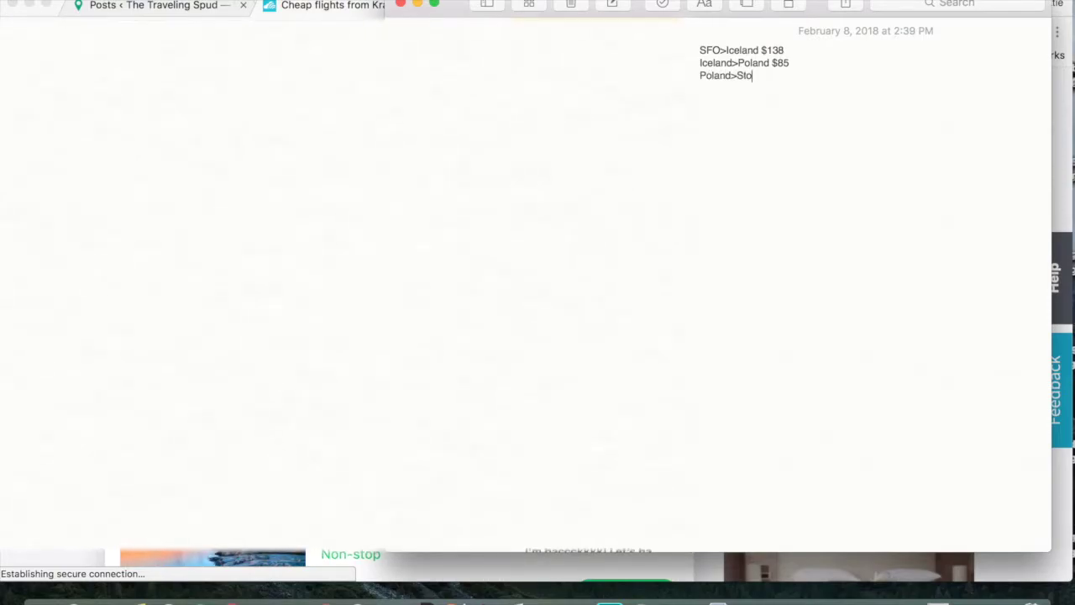
pyautogui.write('ckholm $')
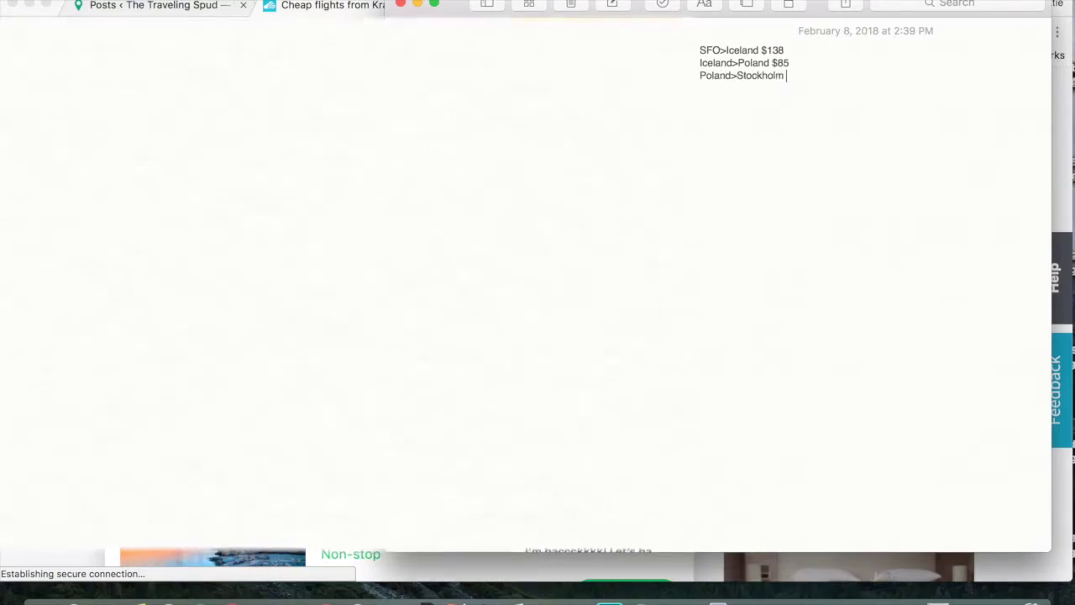
pyautogui.write('18')
pyautogui.press('Return')
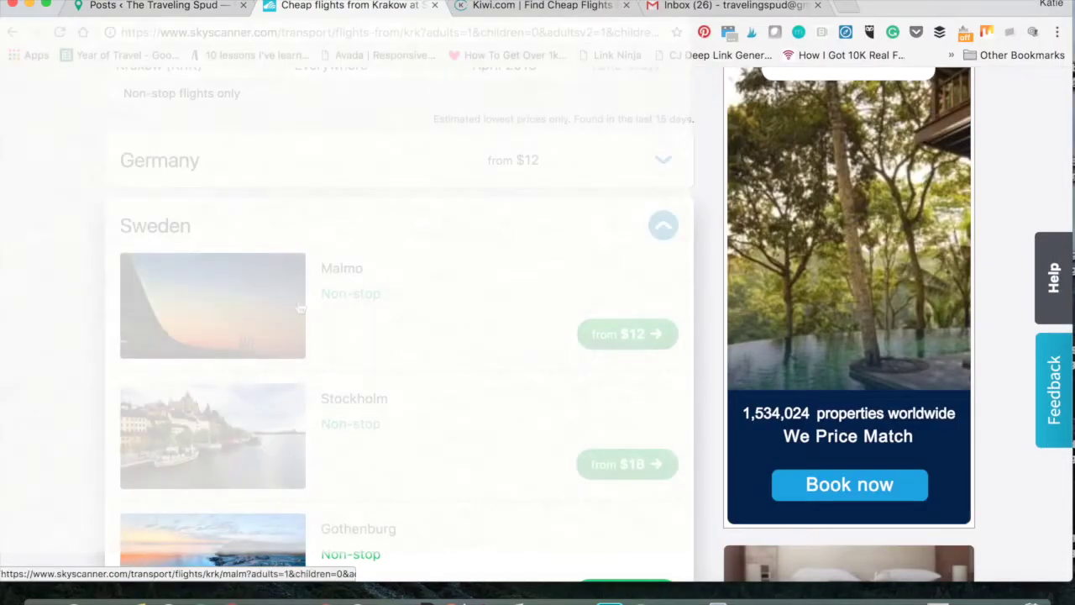
# Return to the Skyscanner search form in the browser and change the origin to Stockholm (Any), keeping Everywhere as the destination.
pyautogui.scroll(3, 227, 238)
pyautogui.click(211, 219)
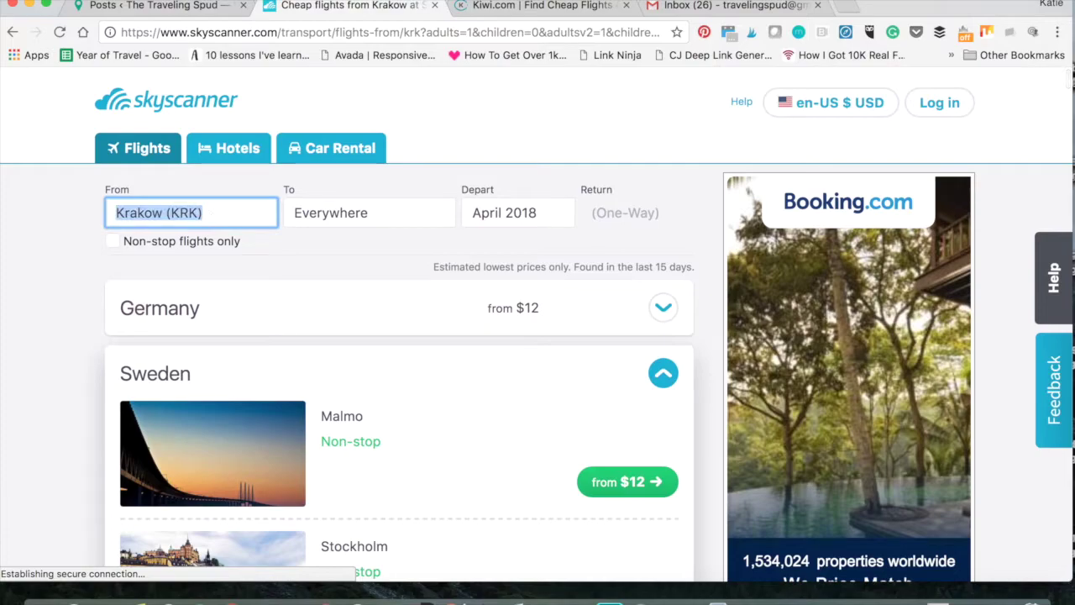
pyautogui.write('Sto')
pyautogui.press('BackSpace')
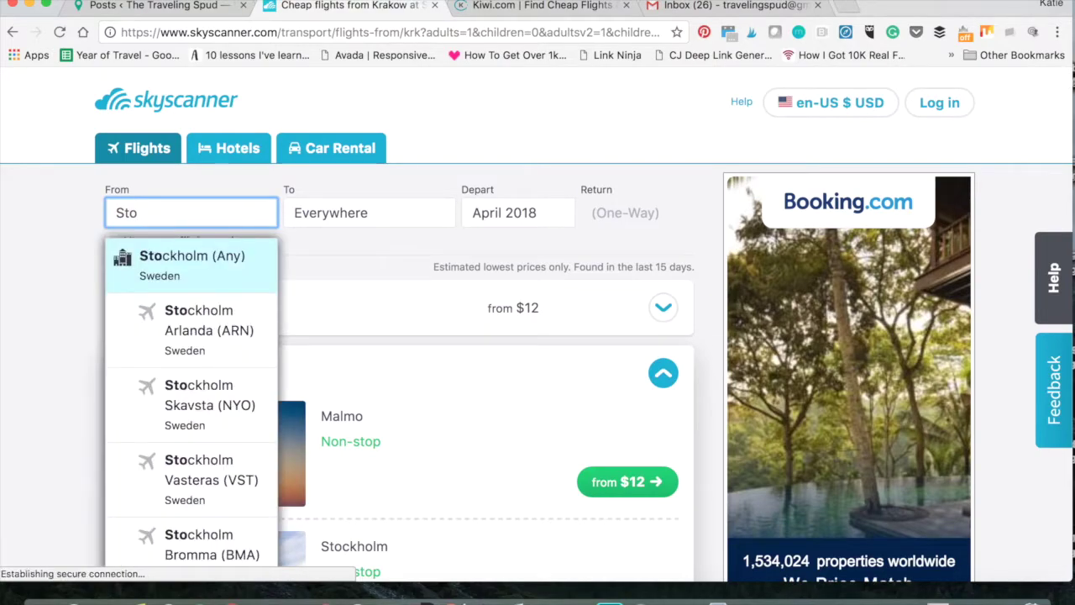
pyautogui.click(240, 273)
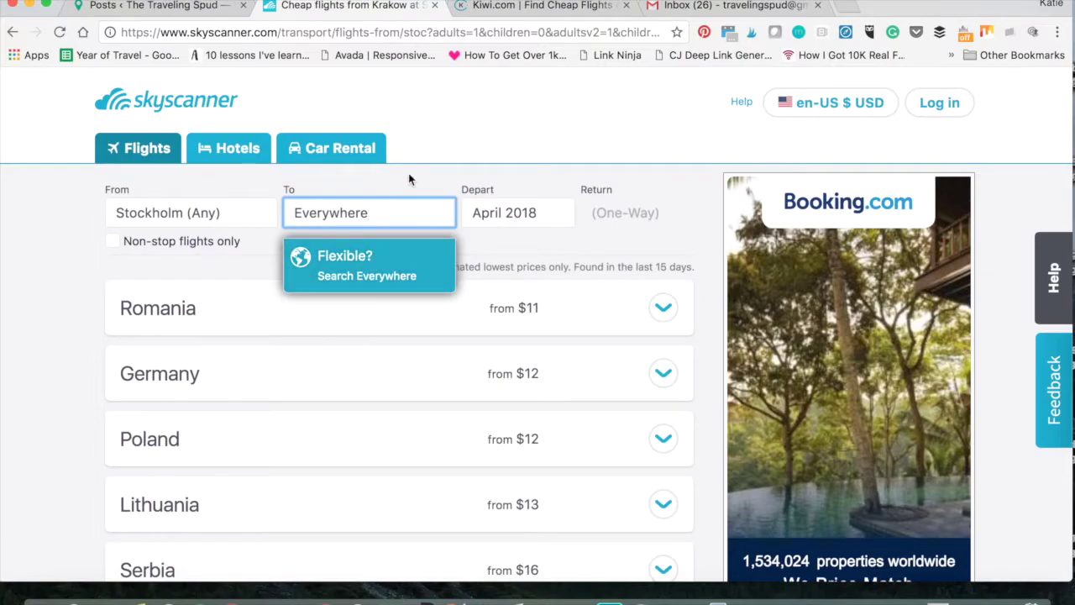
pyautogui.click(413, 179)
# Find the United States among the destinations from Stockholm, expand its city fares, and minimize the video window covering them.
pyautogui.scroll(-2, 400, 217)
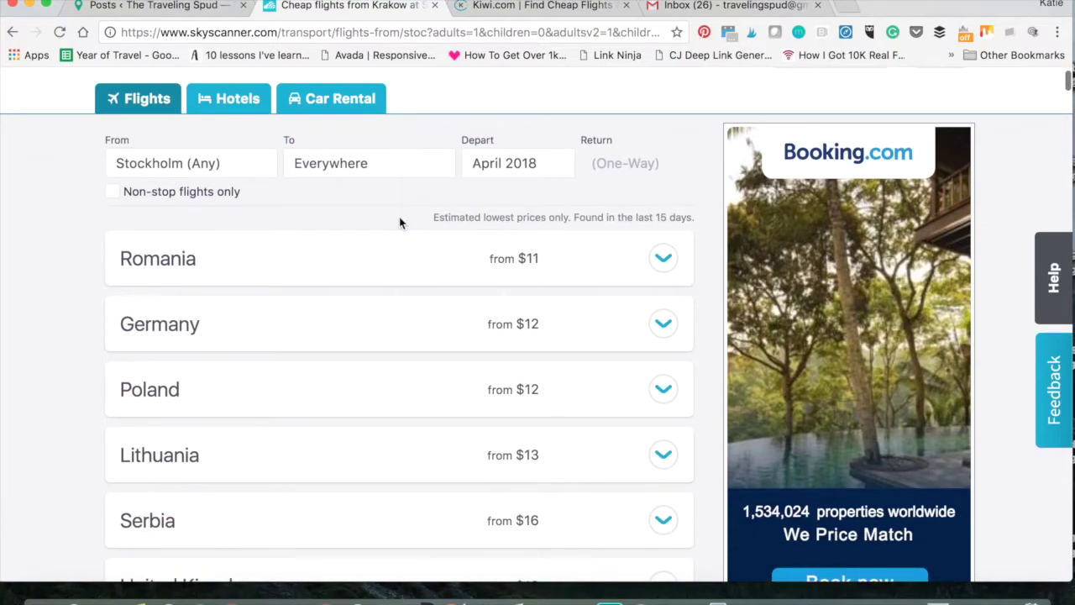
pyautogui.scroll(-1, 401, 224)
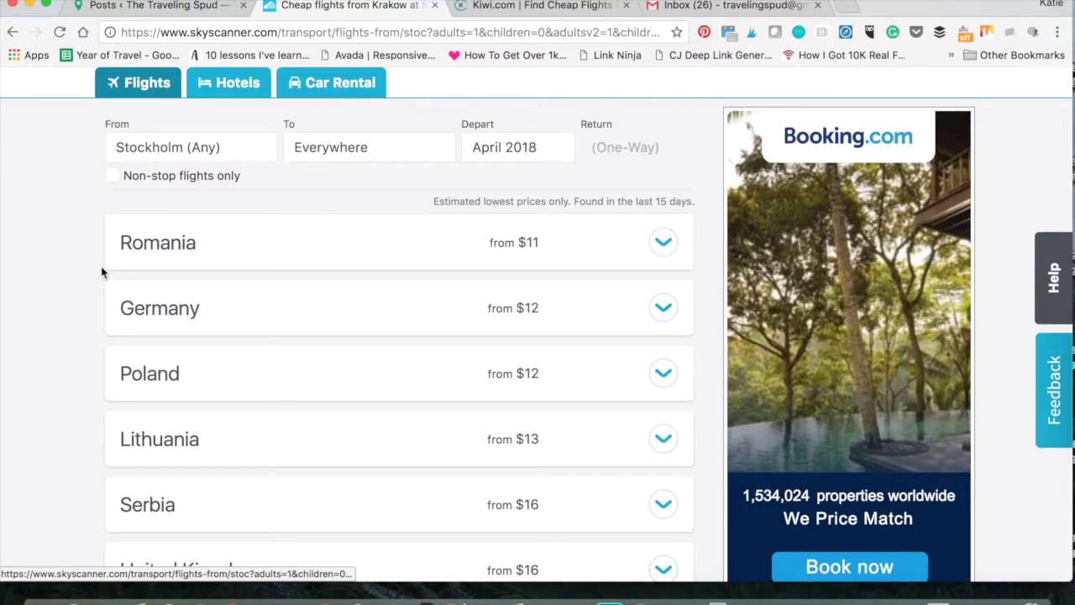
pyautogui.scroll(-5, 101, 271)
pyautogui.scroll(-8, 300, 280)
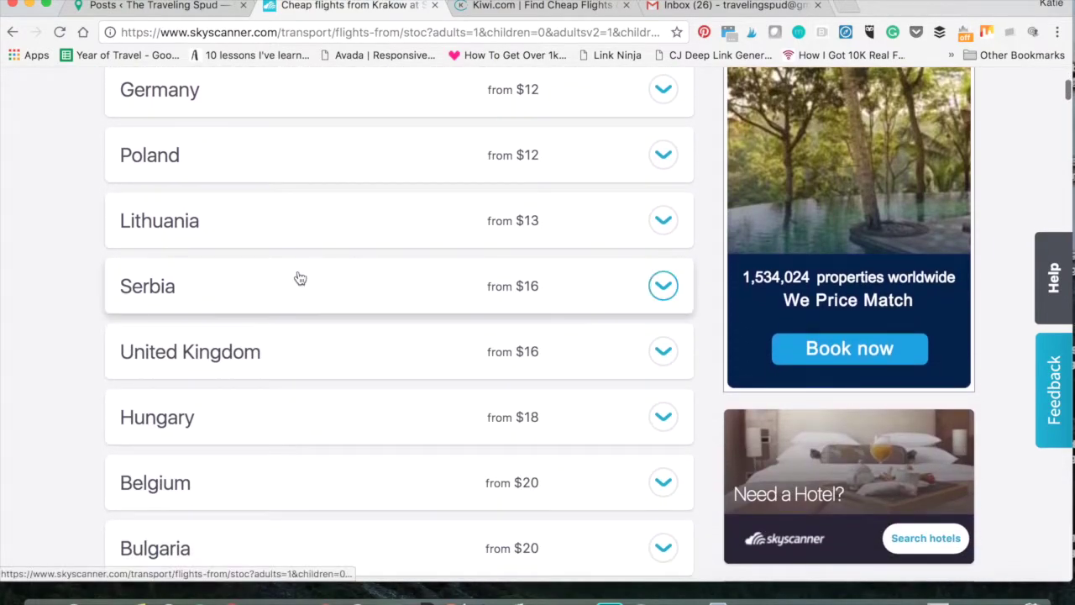
pyautogui.scroll(-12, 300, 278)
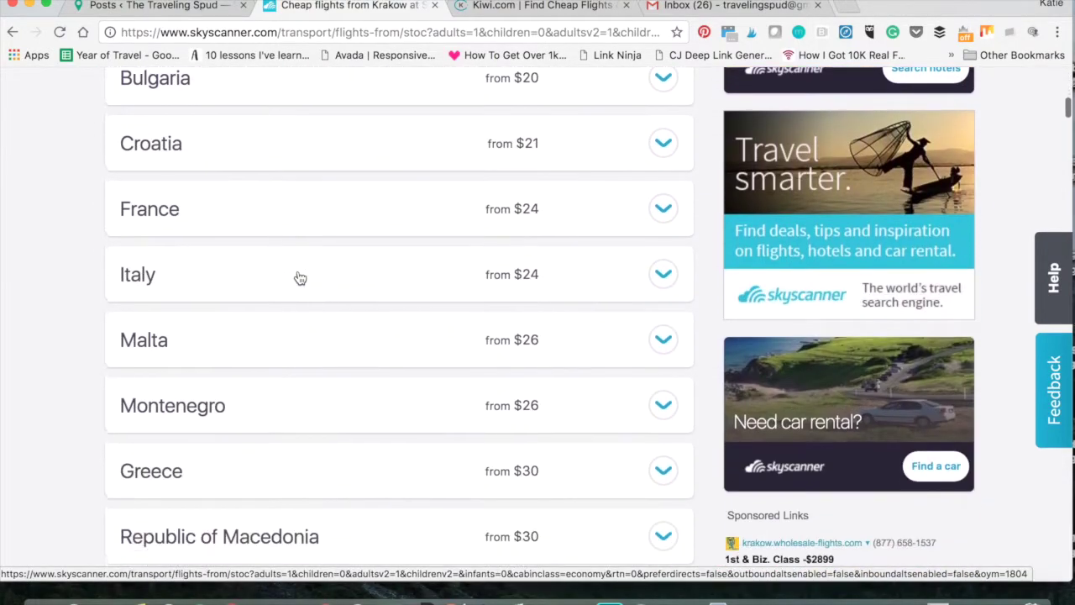
pyautogui.scroll(-14, 300, 279)
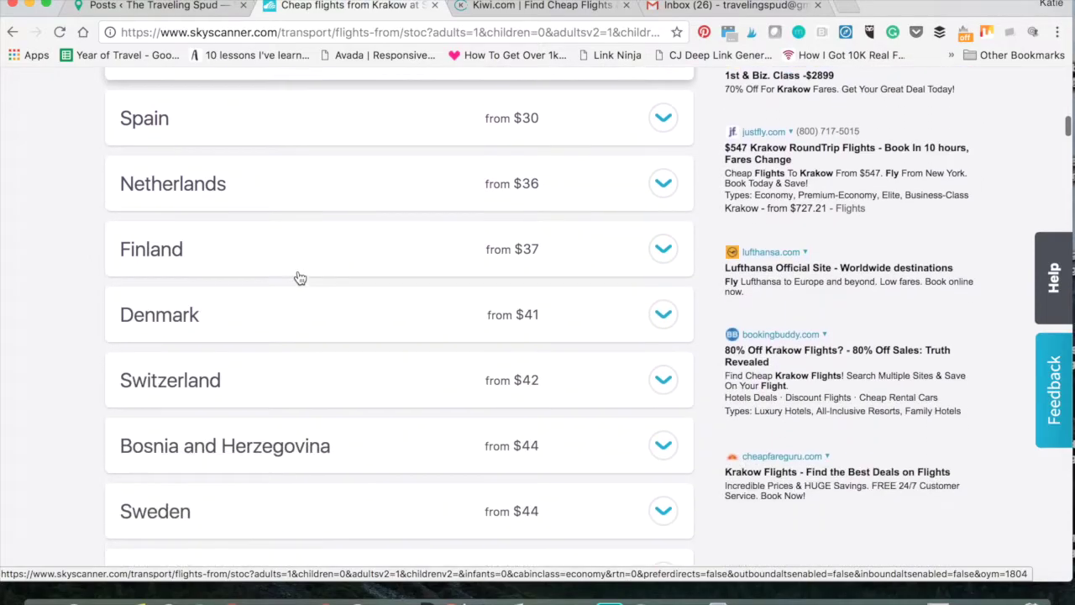
pyautogui.scroll(-12, 300, 278)
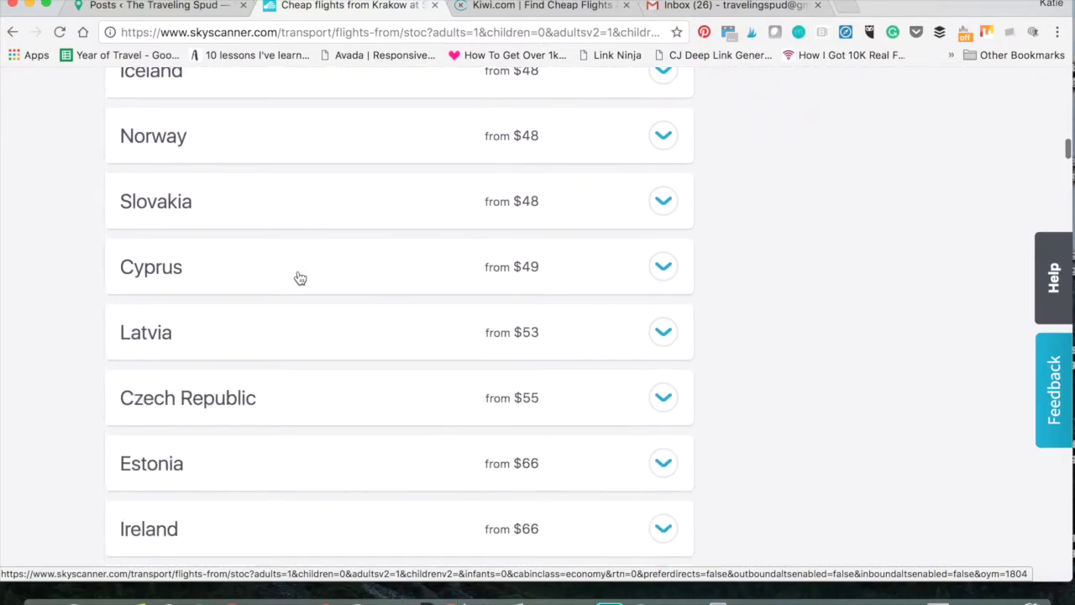
pyautogui.scroll(-14, 300, 278)
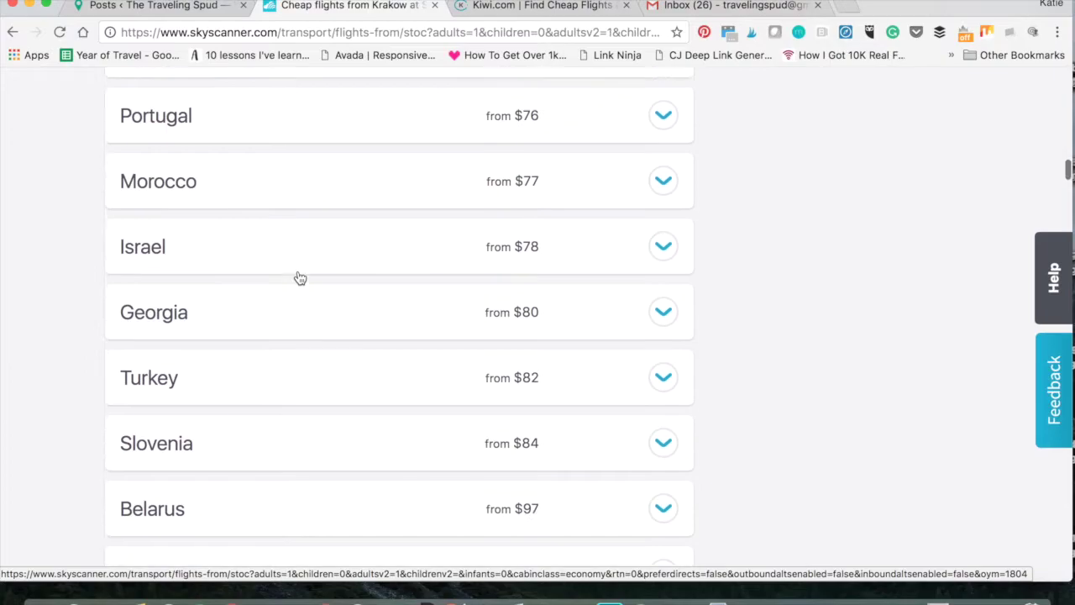
pyautogui.scroll(-4, 300, 278)
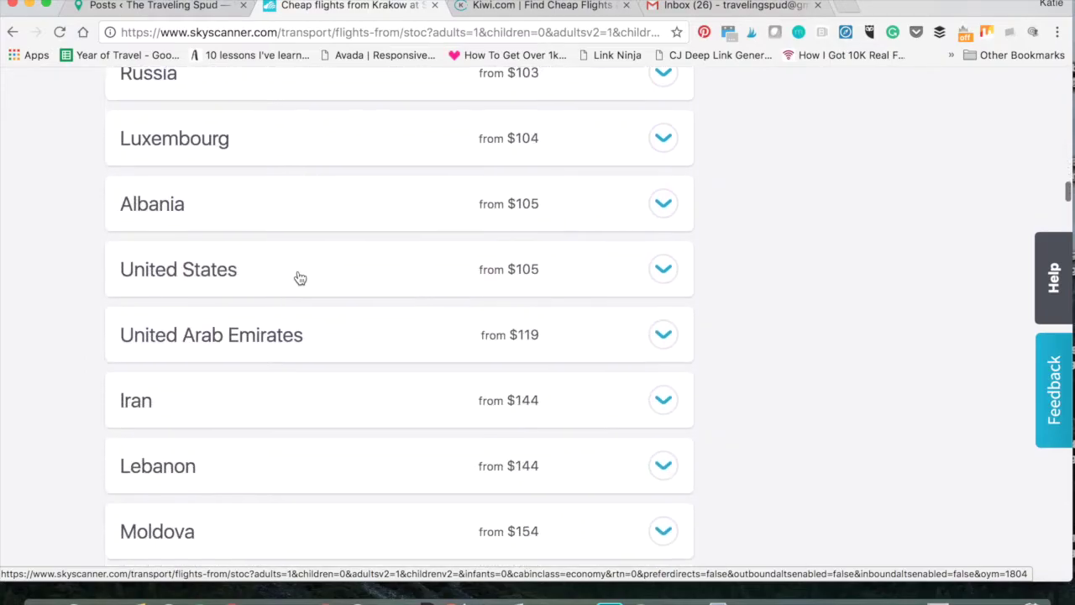
pyautogui.click(664, 268)
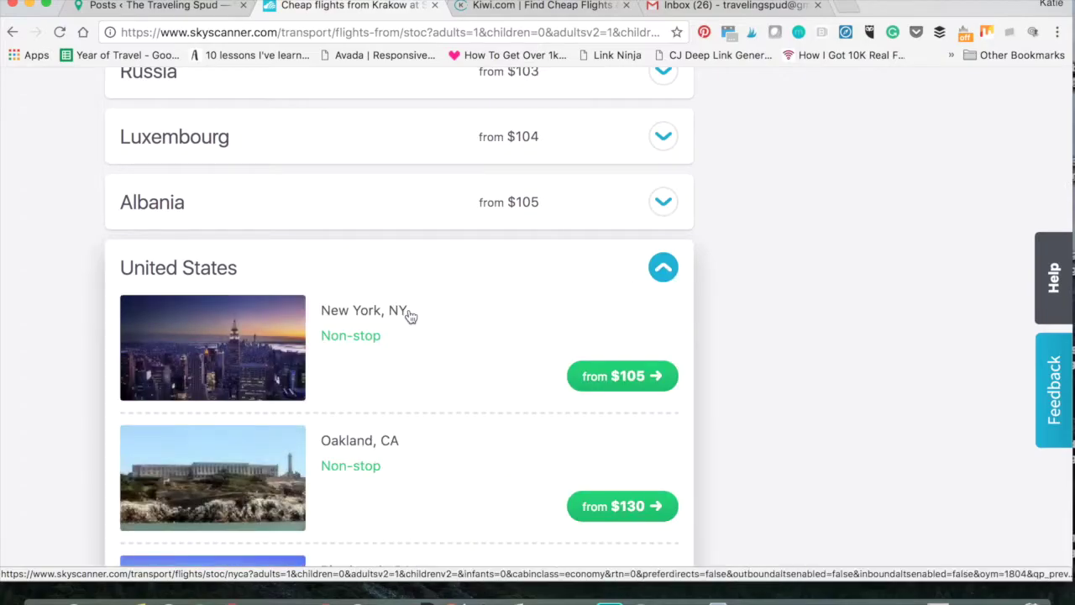
pyautogui.scroll(-5, 454, 341)
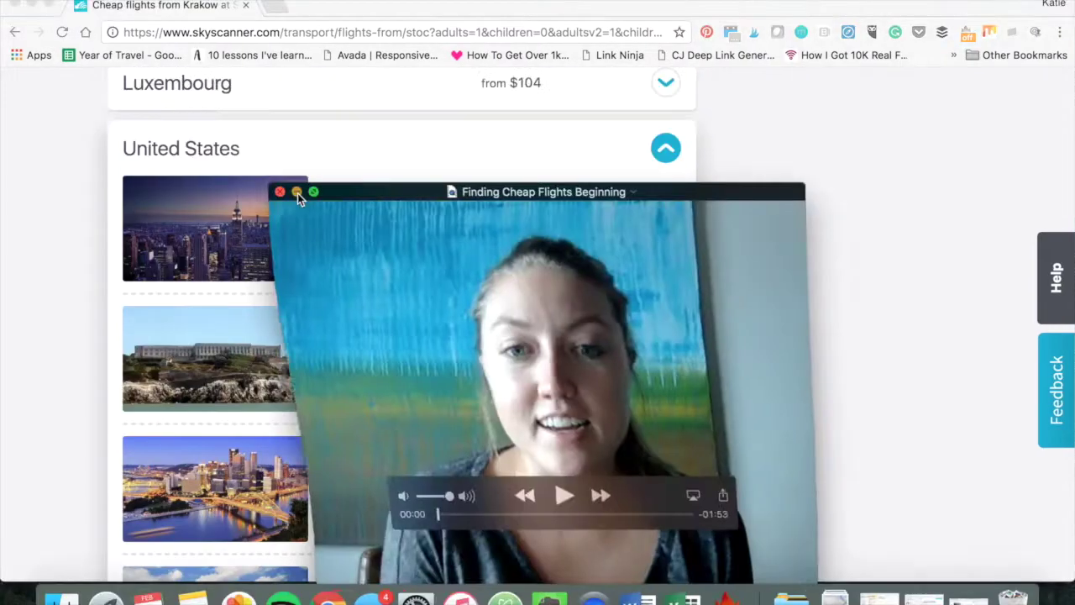
pyautogui.click(298, 192)
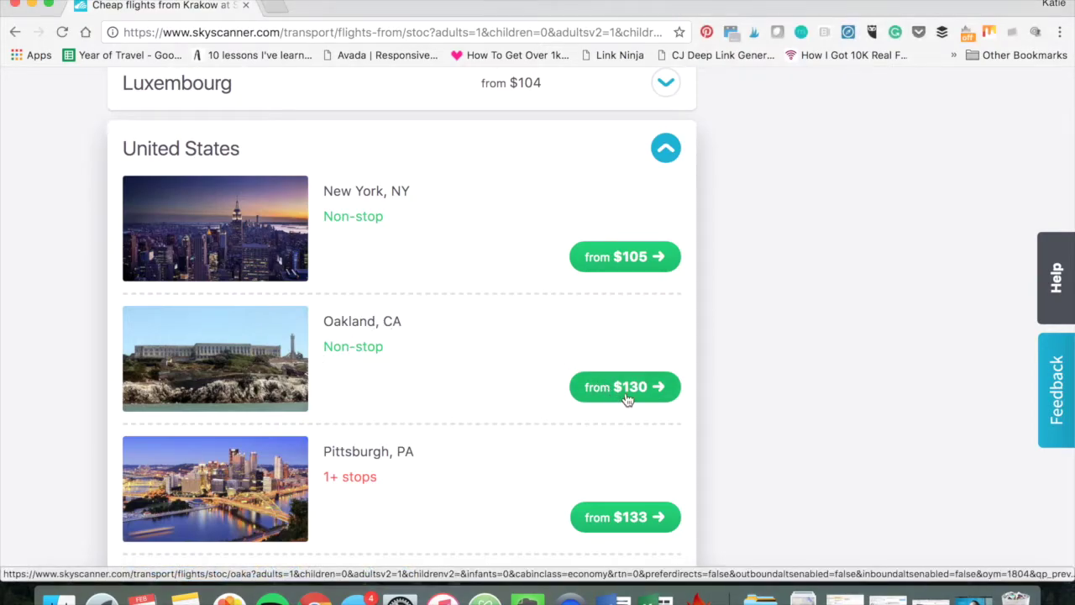
# Switch to the Notes app, add the line "Stockholm>Oakland $130" and the trip total "$371" below it, and select the total.
pyautogui.click(186, 599)
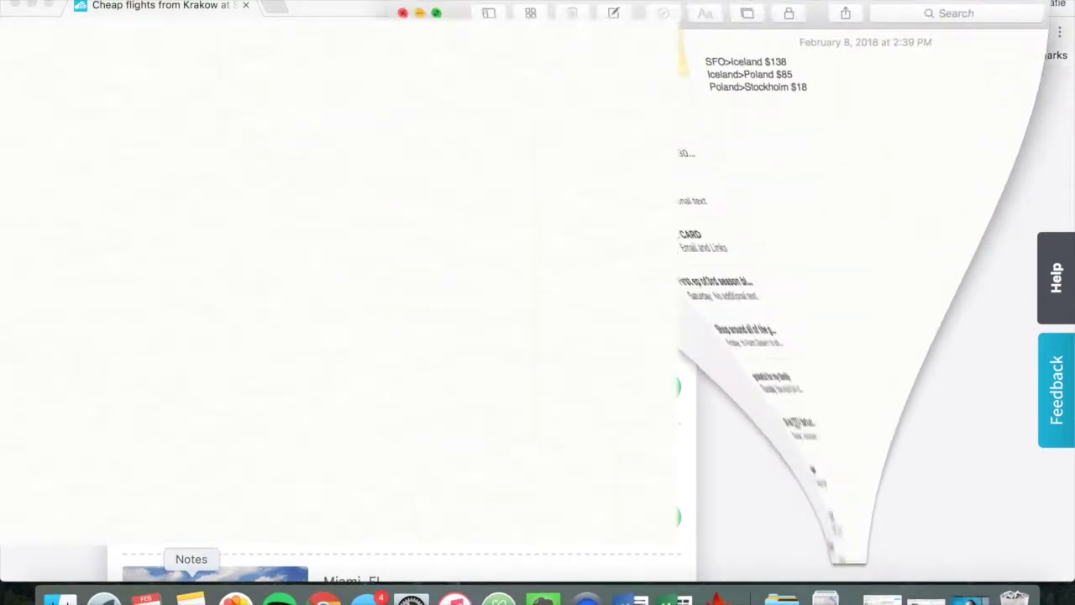
pyautogui.click(826, 77)
pyautogui.press('Return')
pyautogui.write('Stockholm')
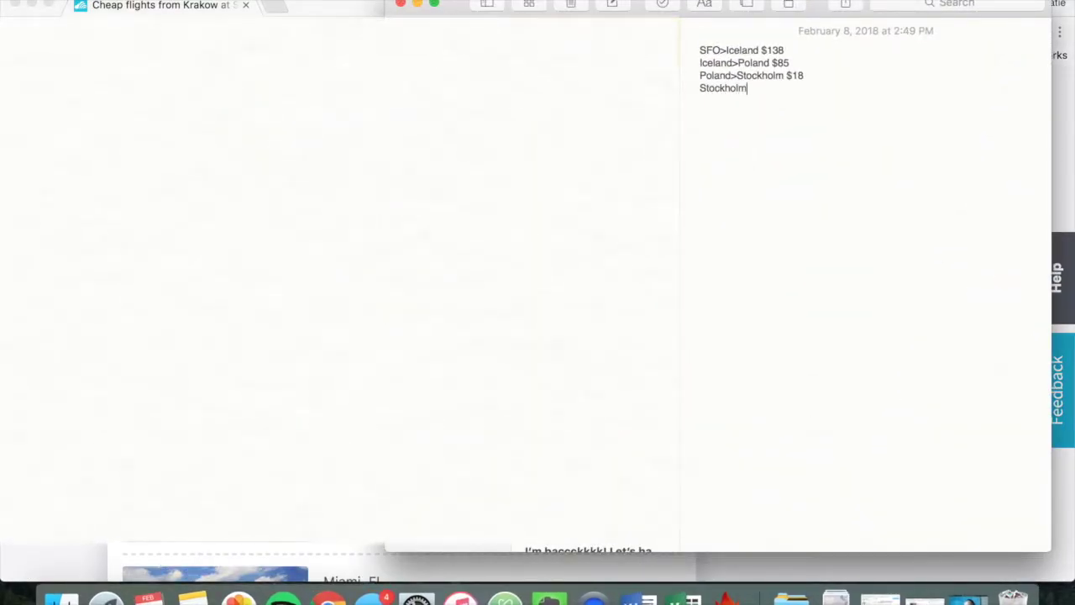
pyautogui.write('>Oaklad')
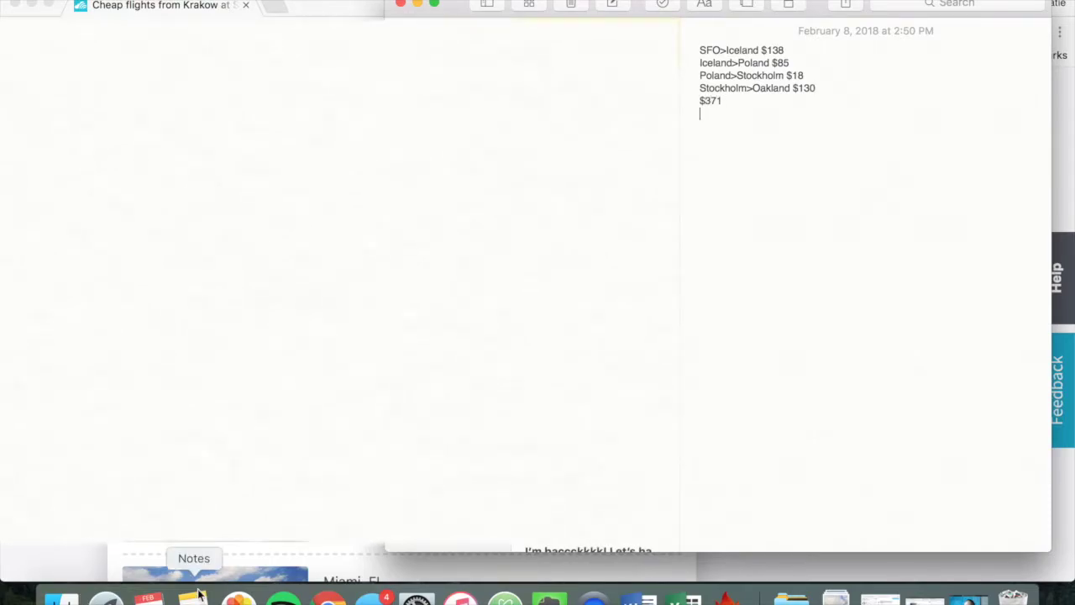
pyautogui.press('Return')
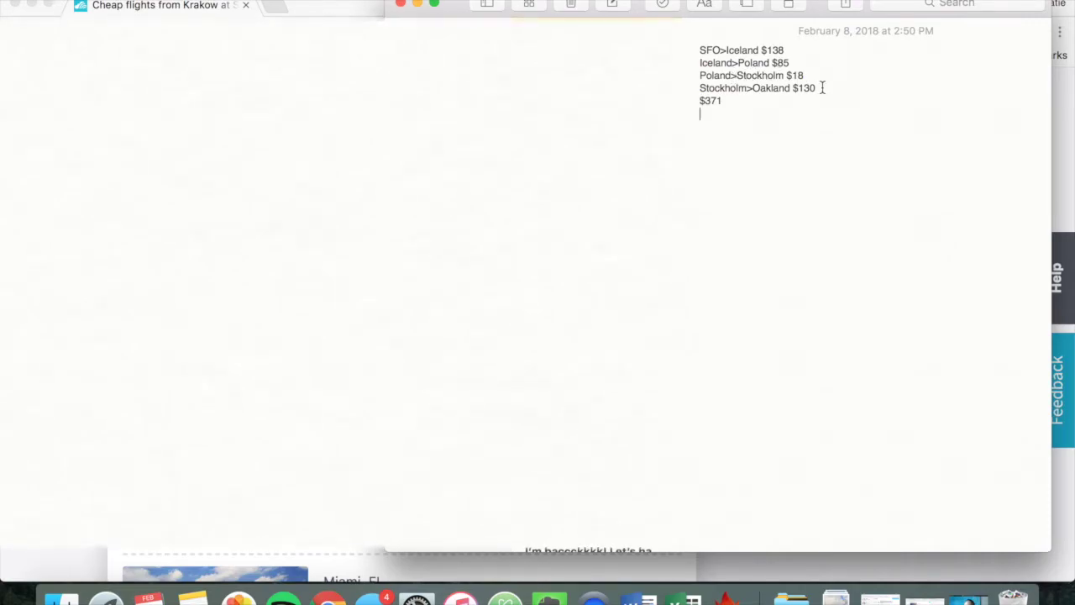
pyautogui.moveTo(725, 101); pyautogui.dragTo(686, 103)
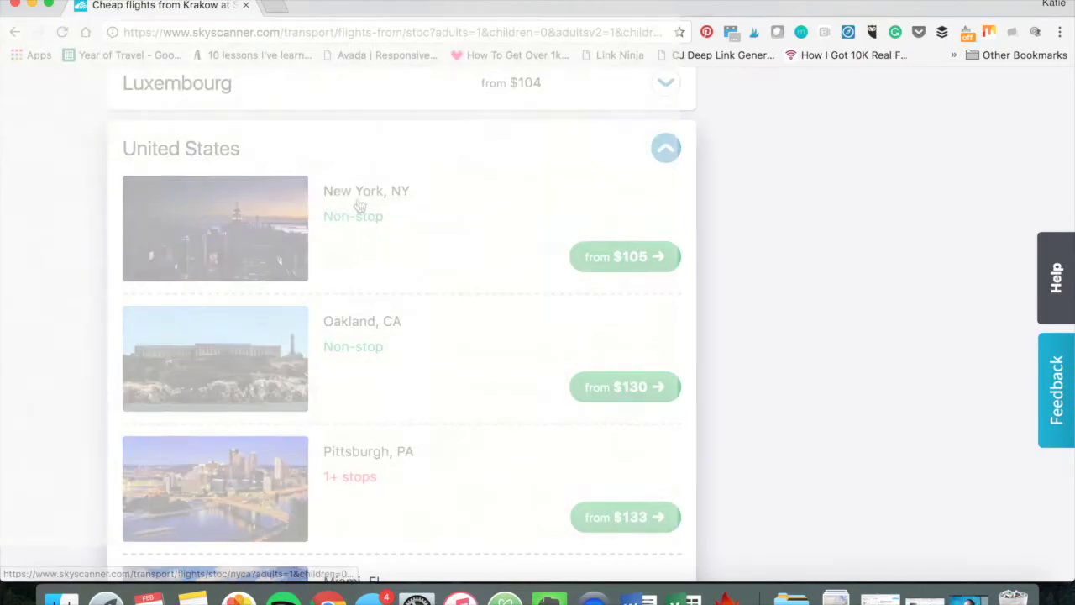
# Return to Skyscanner in the browser and change the origin to Boise, ID (BOI), keeping Everywhere as the destination.
pyautogui.scroll(-4, 391, 295)
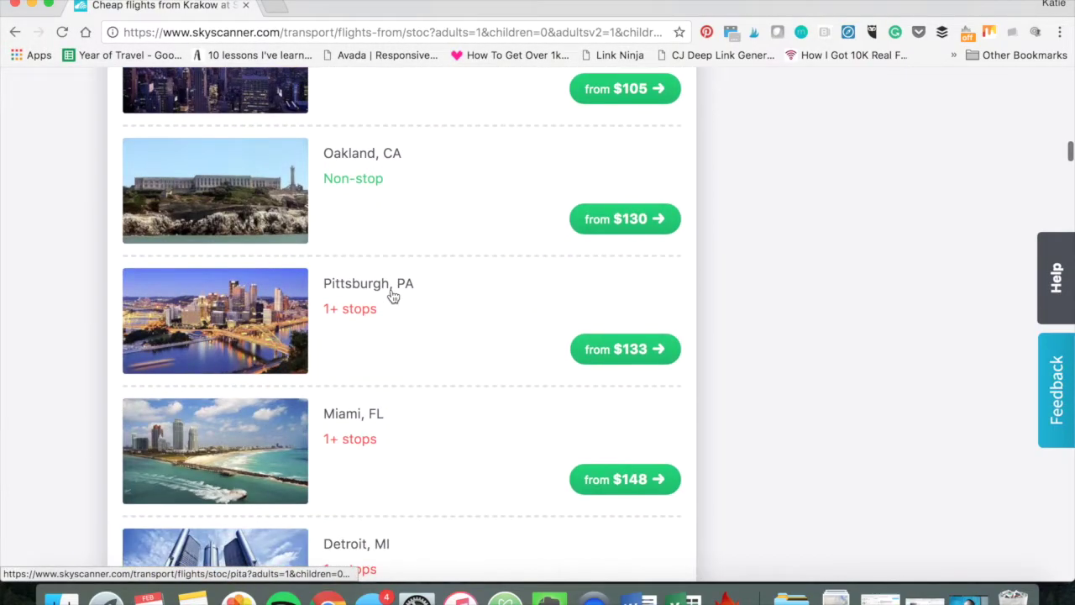
pyautogui.scroll(-10, 393, 296)
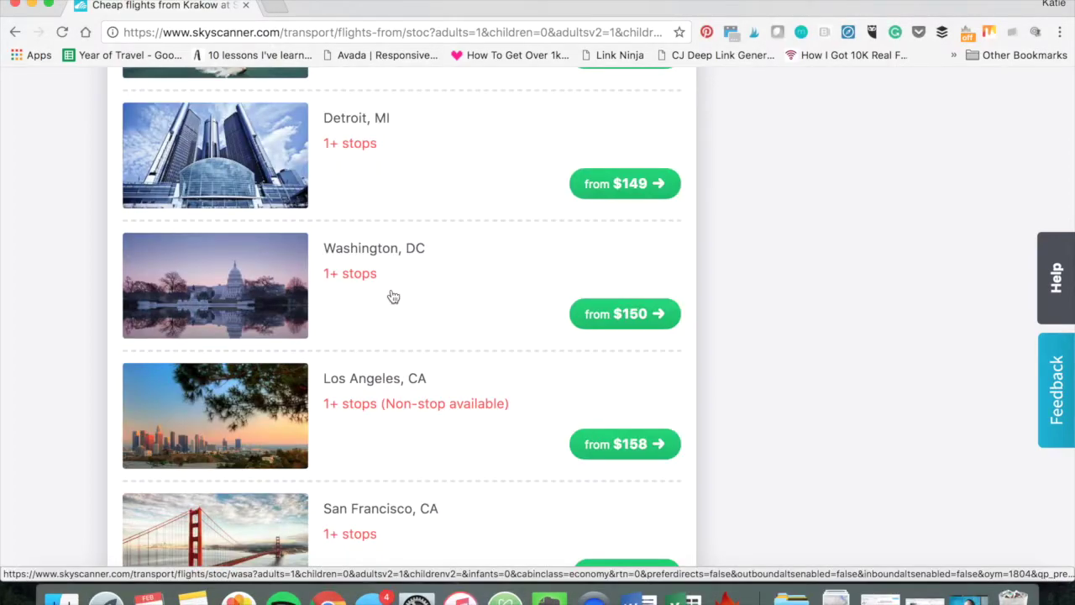
pyautogui.scroll(-14, 631, 344)
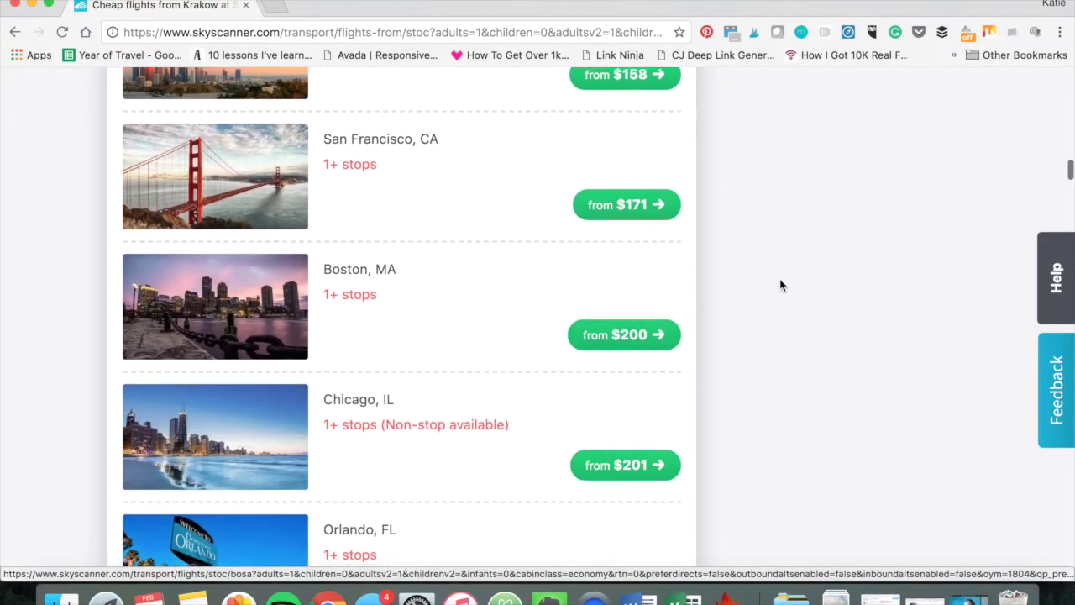
pyautogui.scroll(-6, 780, 286)
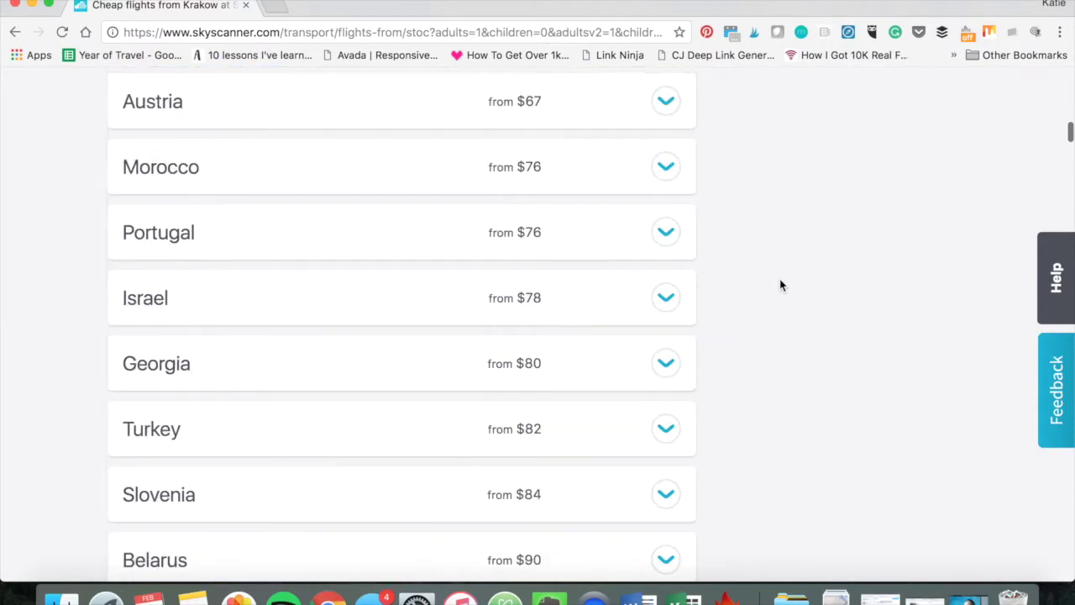
pyautogui.scroll(15, 779, 286)
pyautogui.click(187, 212)
pyautogui.write('Boise')
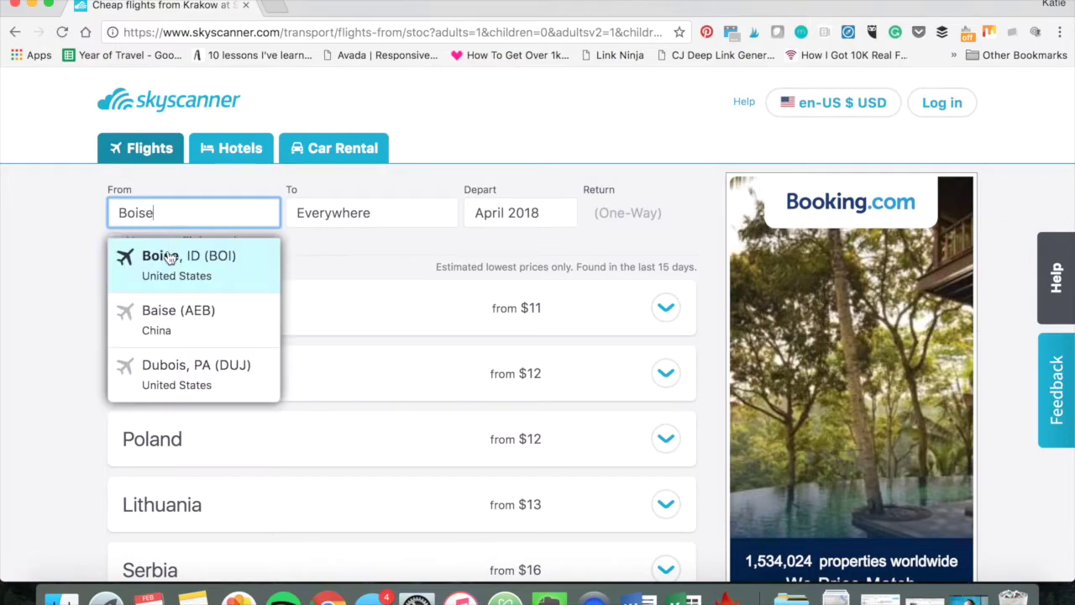
pyautogui.click(149, 254)
pyautogui.click(369, 216)
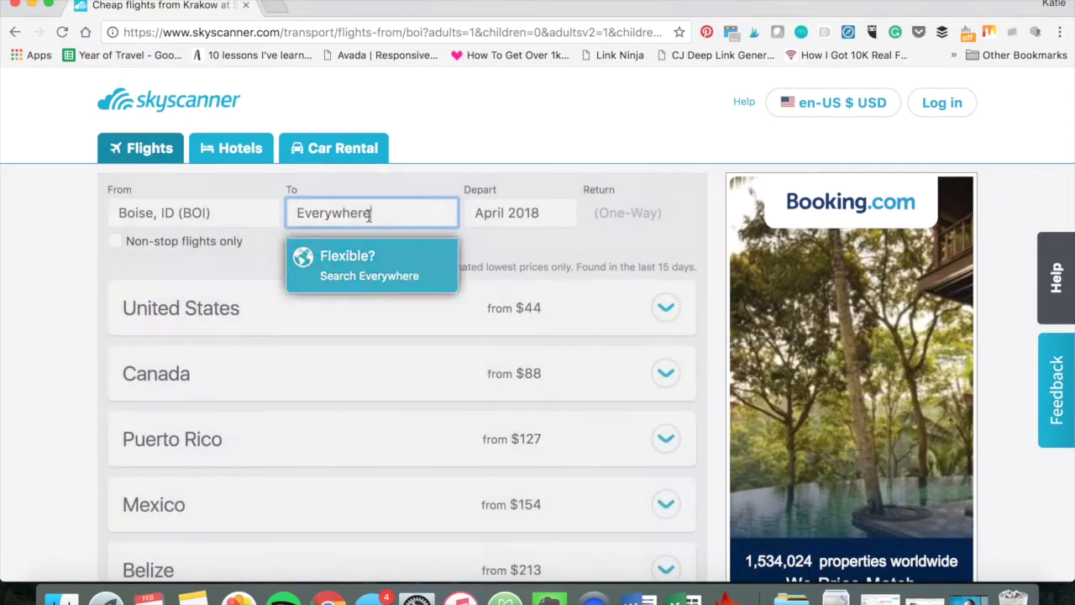
# Set the departure from Boise to the cheapest month and expand the fares for Mexico.
pyautogui.click(512, 214)
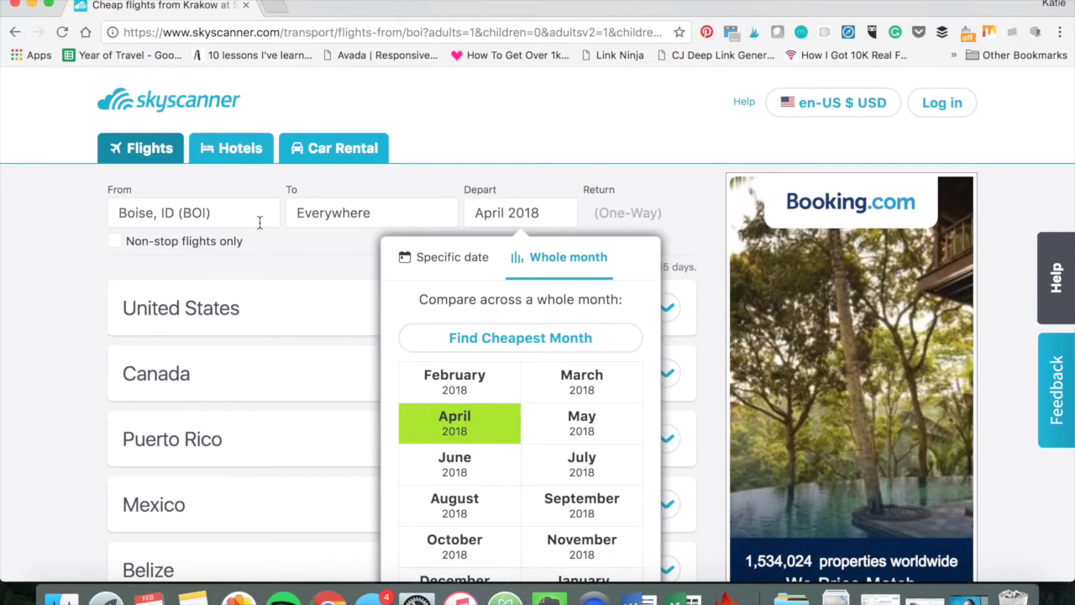
pyautogui.click(494, 338)
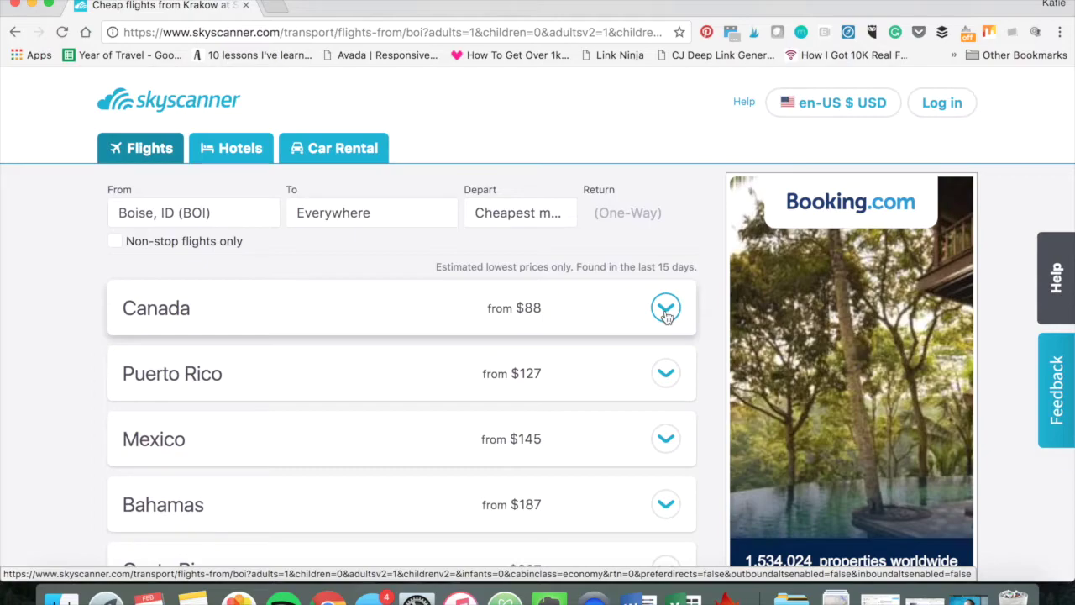
pyautogui.click(666, 440)
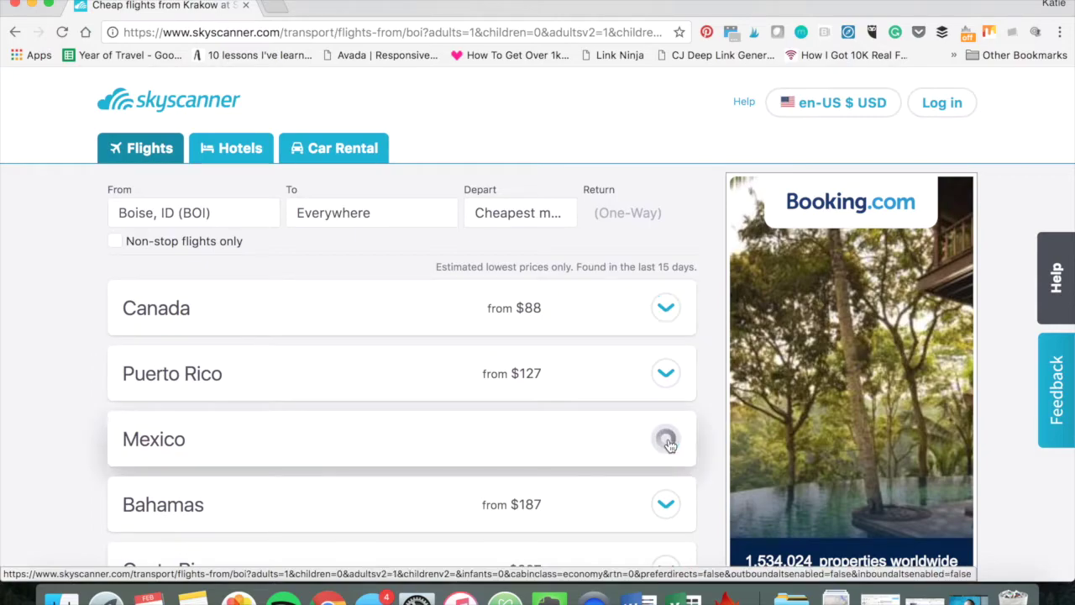
# Review the Mexican city fares from Boise, collapse them, and look through the remaining countries in the destination list.
pyautogui.scroll(-4, 322, 419)
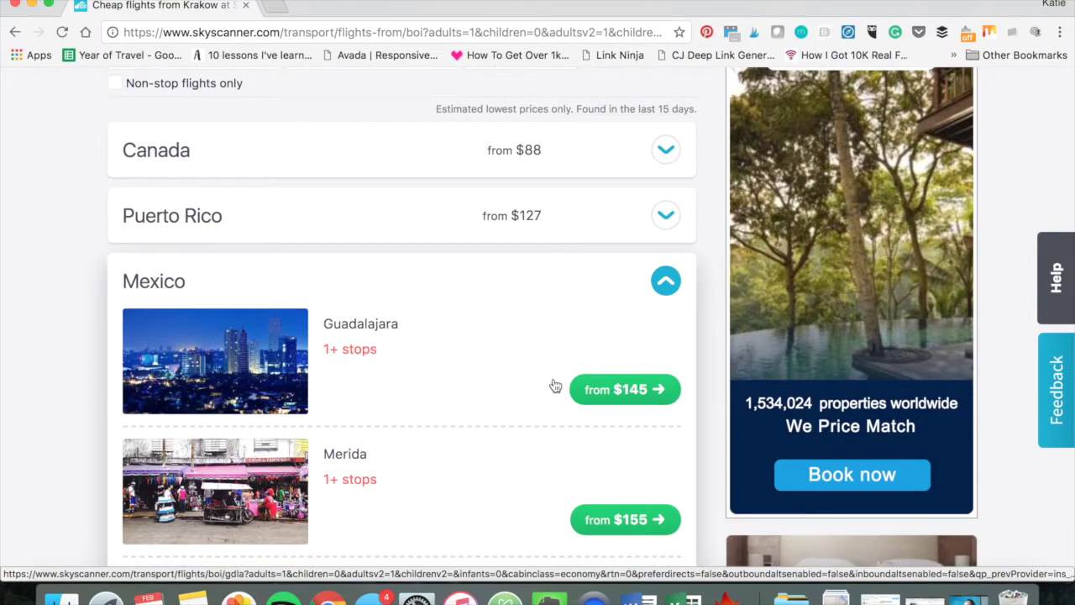
pyautogui.scroll(2, 555, 386)
pyautogui.click(665, 355)
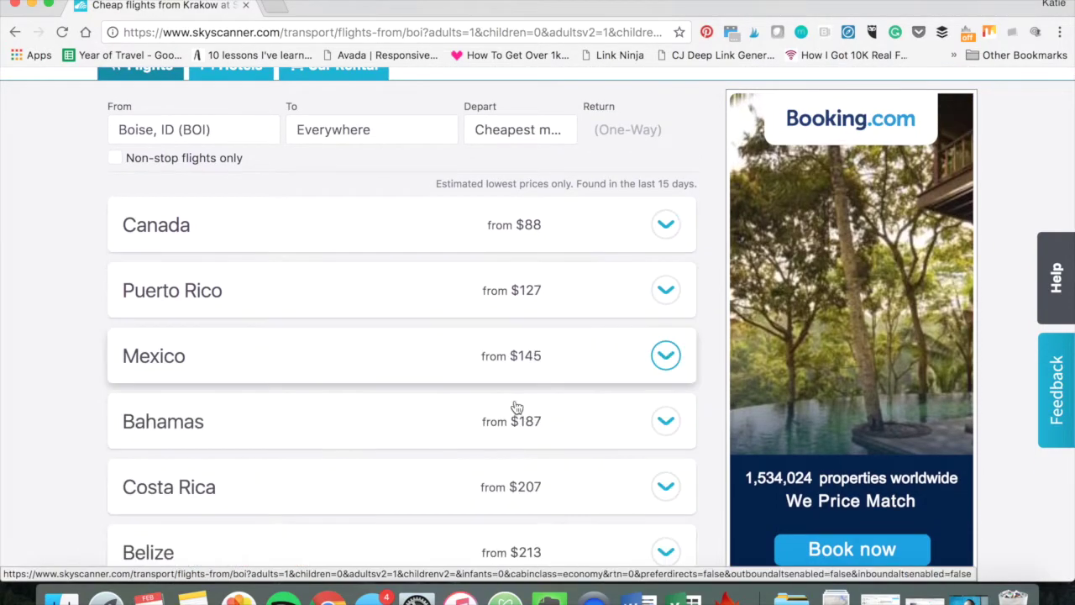
pyautogui.scroll(-7, 344, 347)
pyautogui.scroll(9, 344, 348)
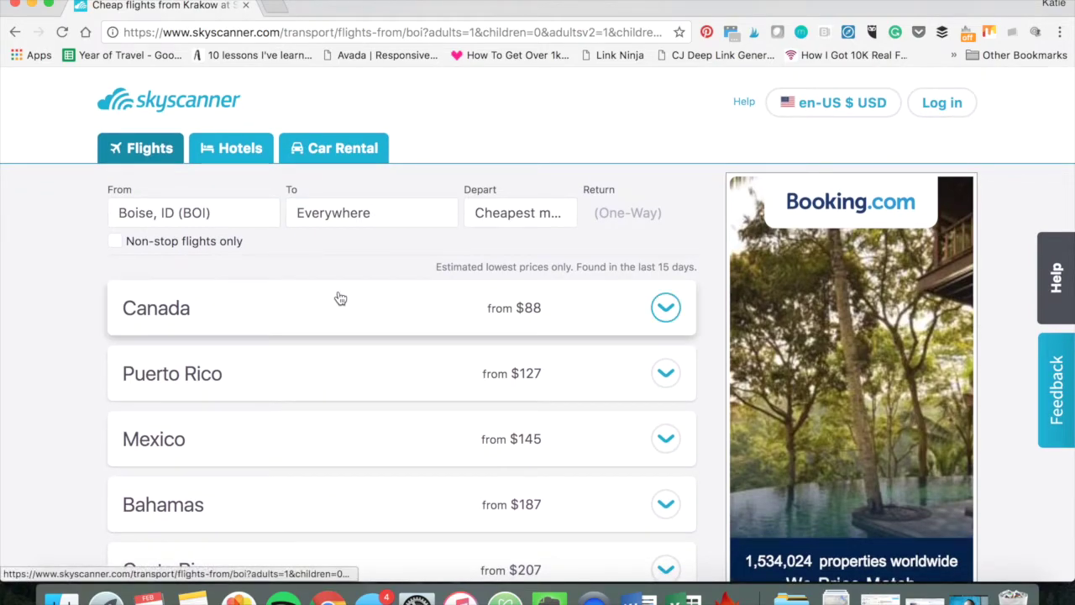
pyautogui.click(339, 224)
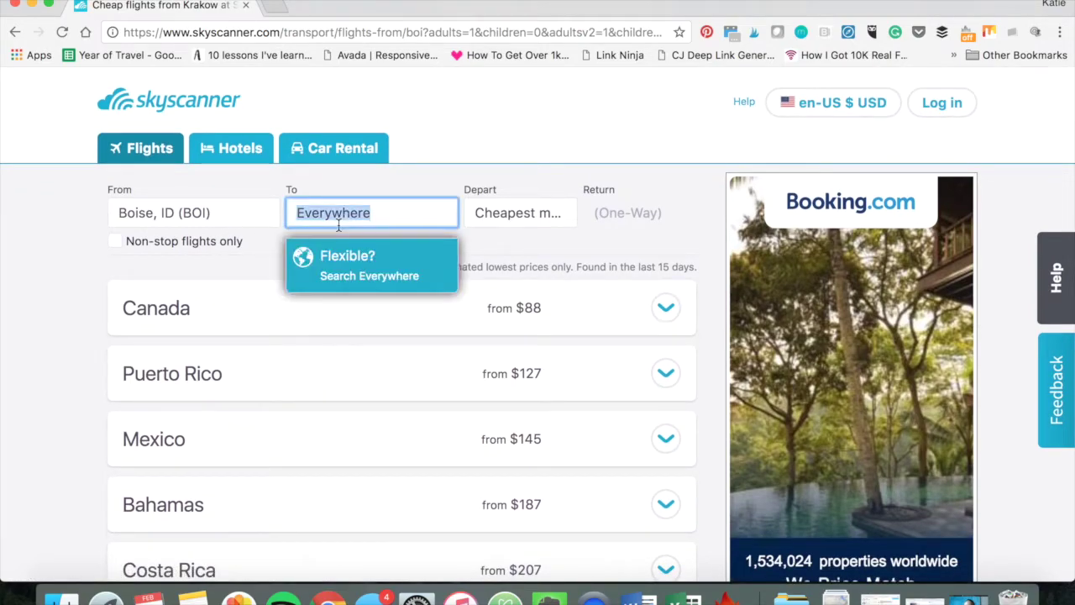
pyautogui.click(417, 183)
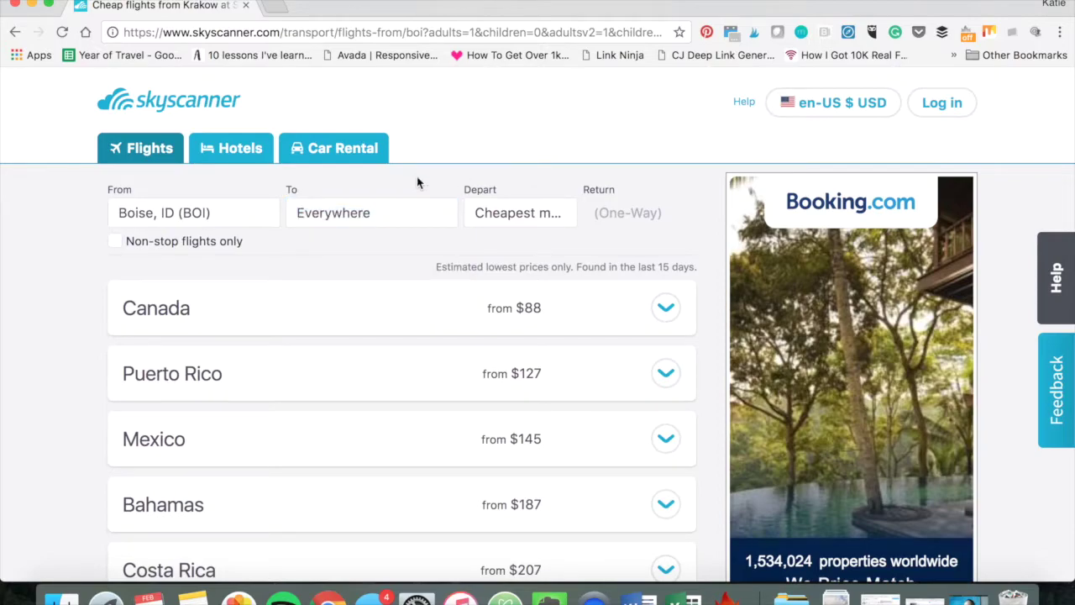
# Open Kiwi.com in a new browser tab and replace the preset origin with Boise, United States, only.
pyautogui.click(281, 7)
pyautogui.write('kiwi.co')
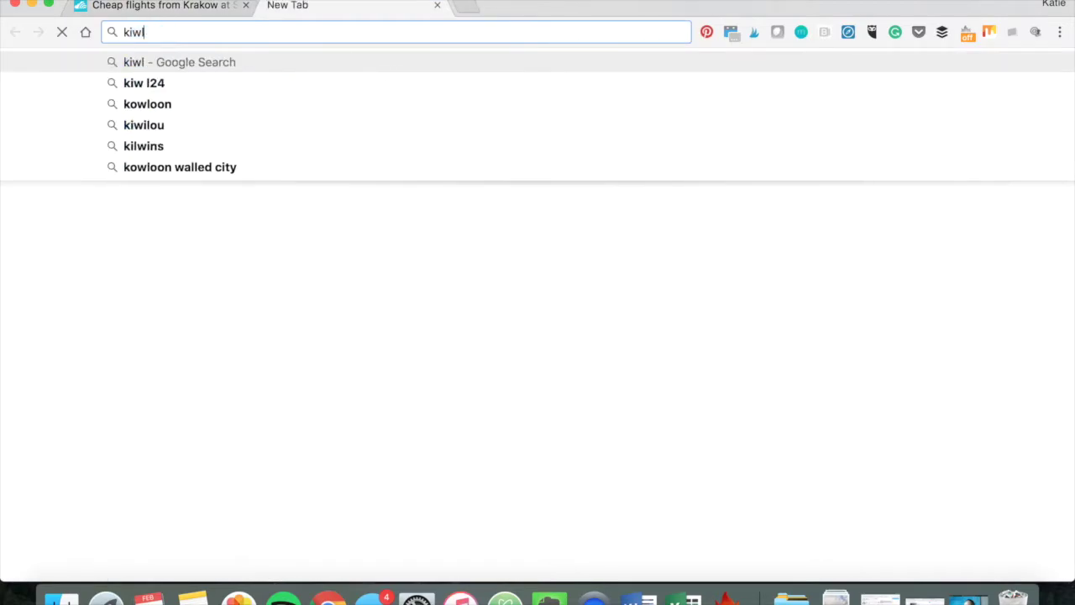
pyautogui.press('Return')
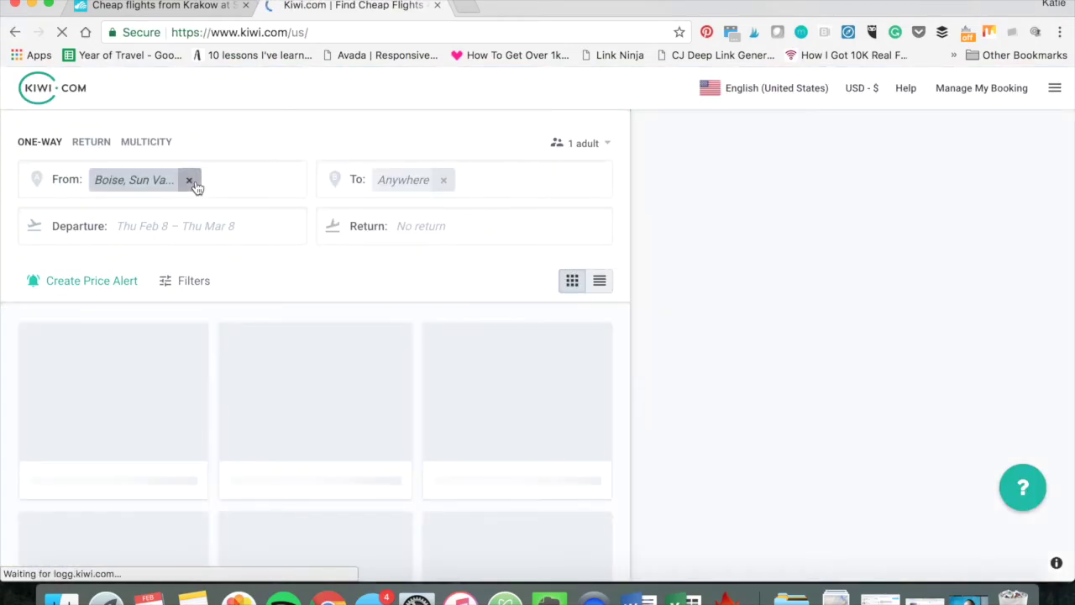
pyautogui.click(190, 181)
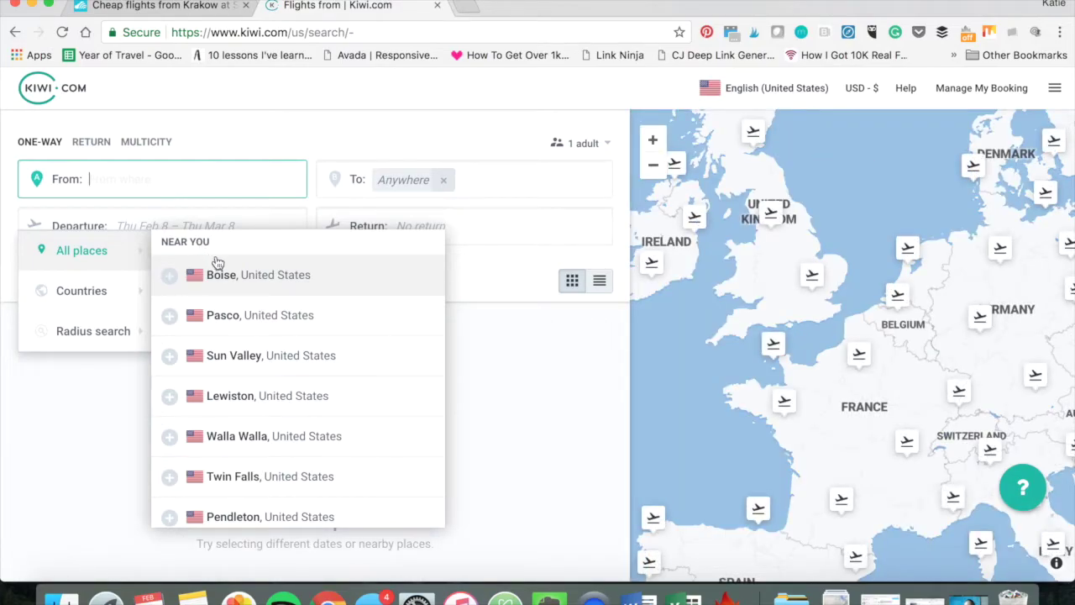
pyautogui.click(235, 275)
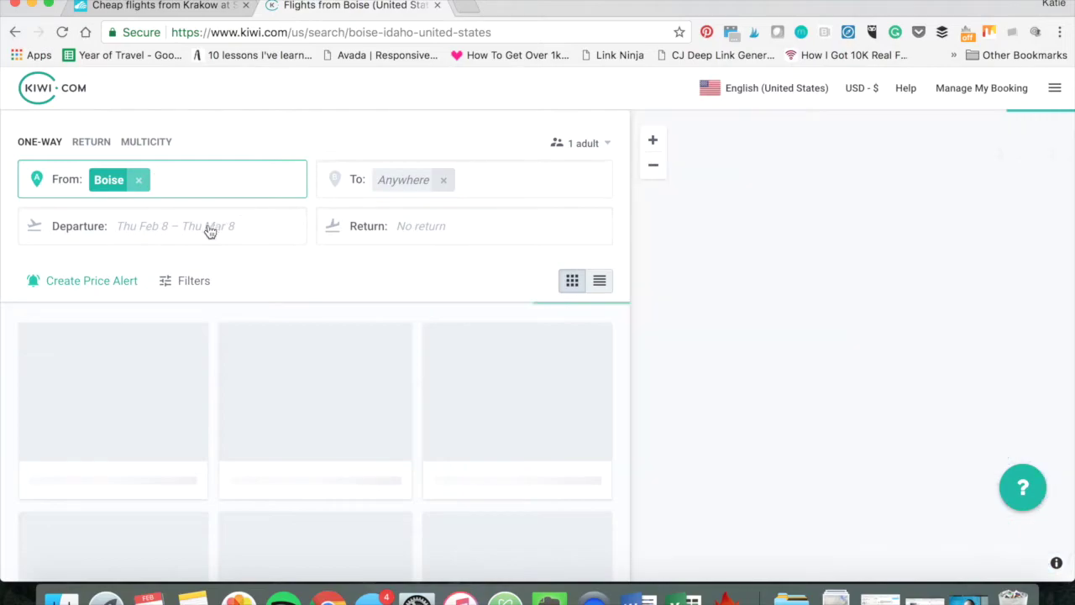
# Set the one-way departure from Boise to Wednesday, April 11, 2018, and browse the top destinations with their fares.
pyautogui.click(202, 235)
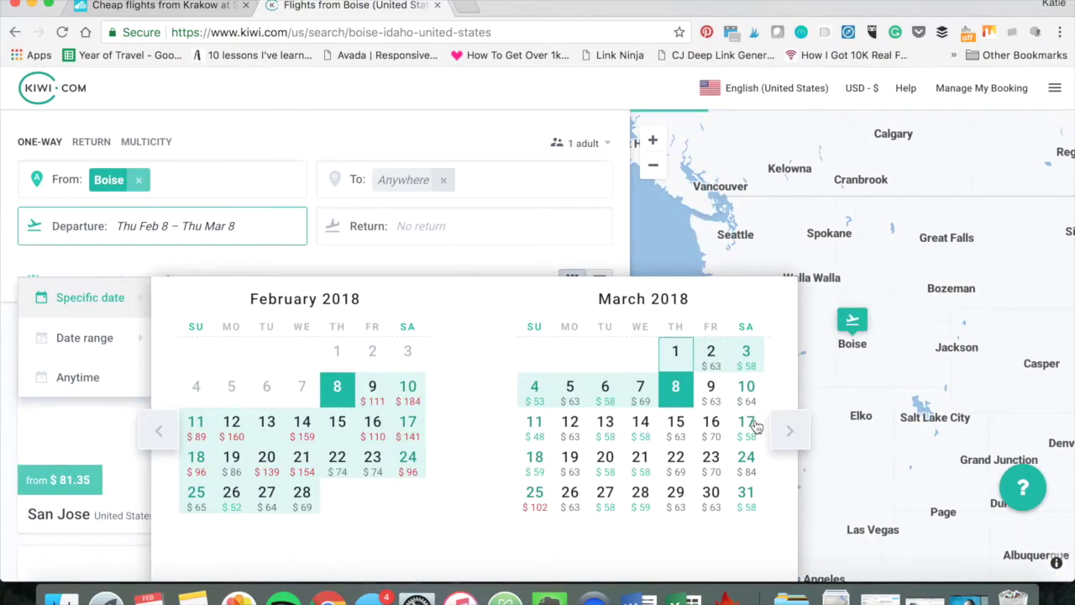
pyautogui.click(790, 432)
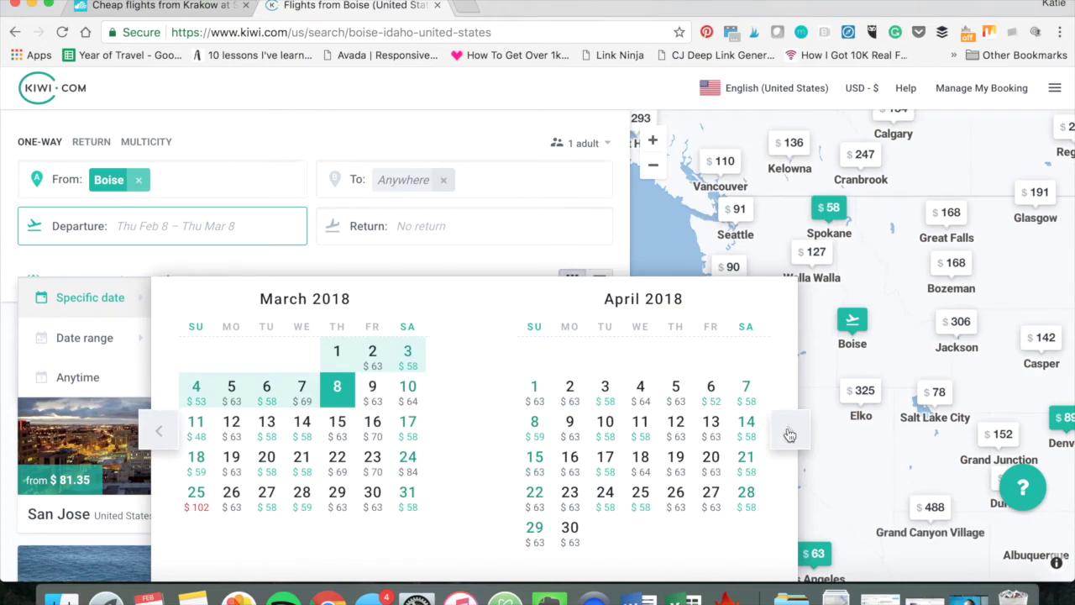
pyautogui.click(641, 428)
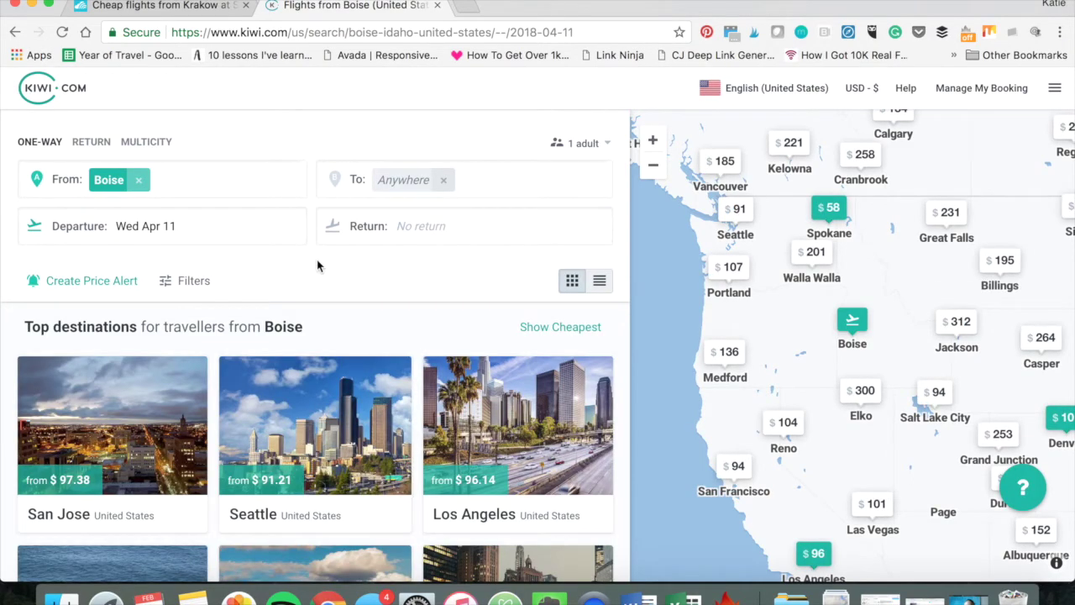
pyautogui.scroll(-3, 277, 280)
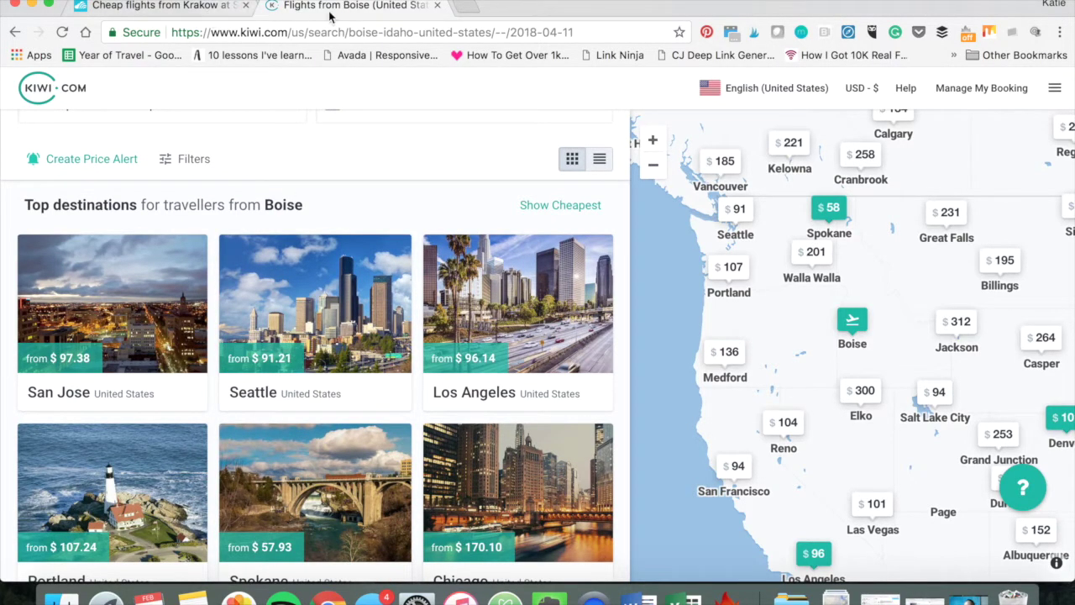
pyautogui.scroll(-3, 310, 180)
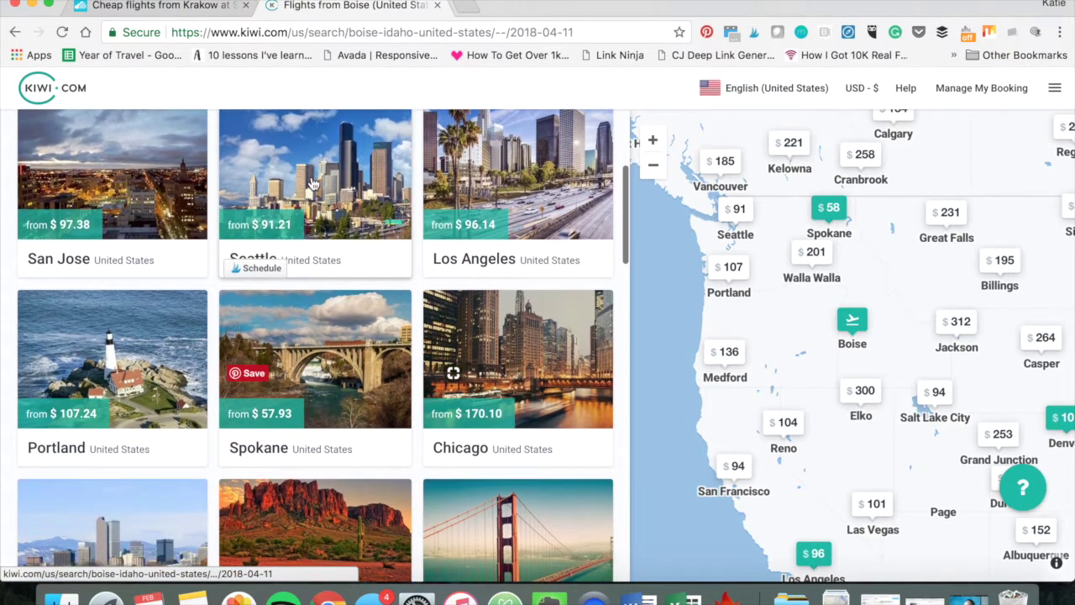